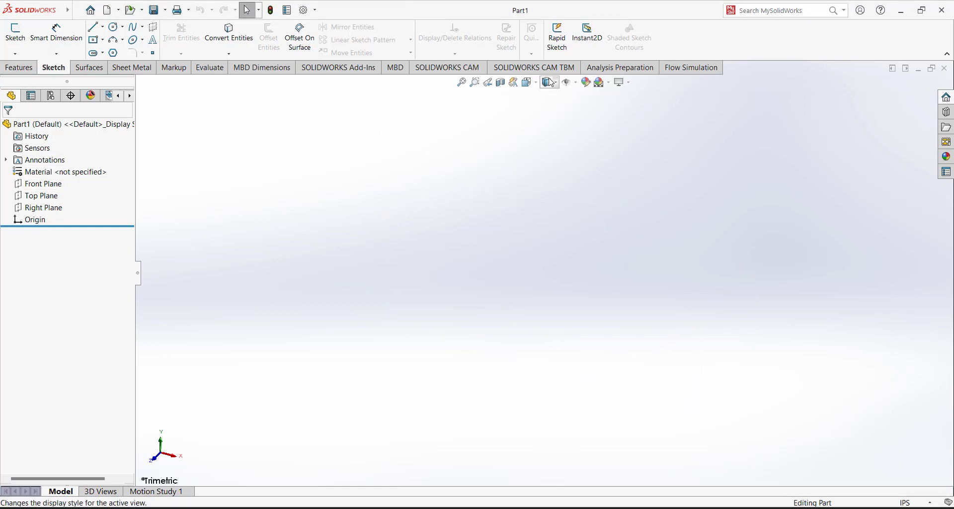
# Show the Features tools in the CommandManager for the blank Part1
pyautogui.click(19, 67)
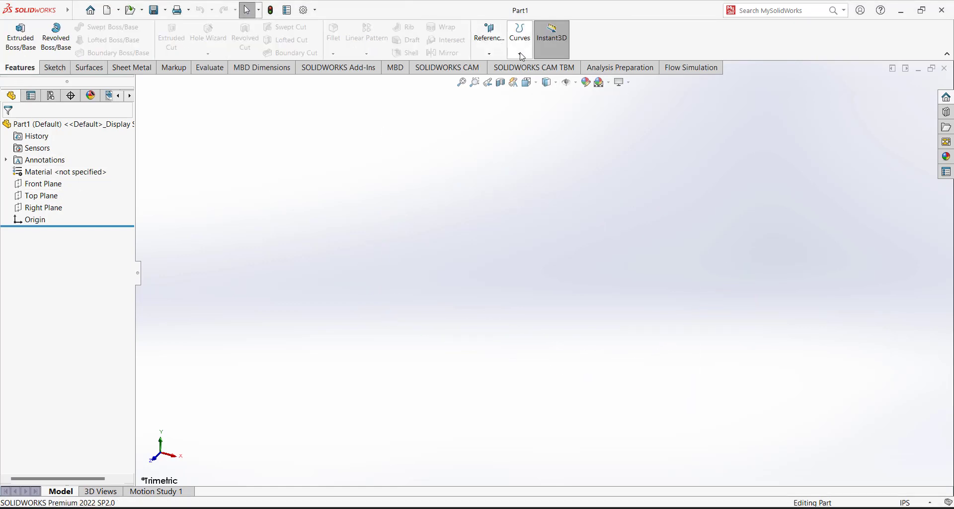
# Create Plane1–Plane3 from the Top Plane, offset 2.5 in each, count 3
pyautogui.click(494, 54)
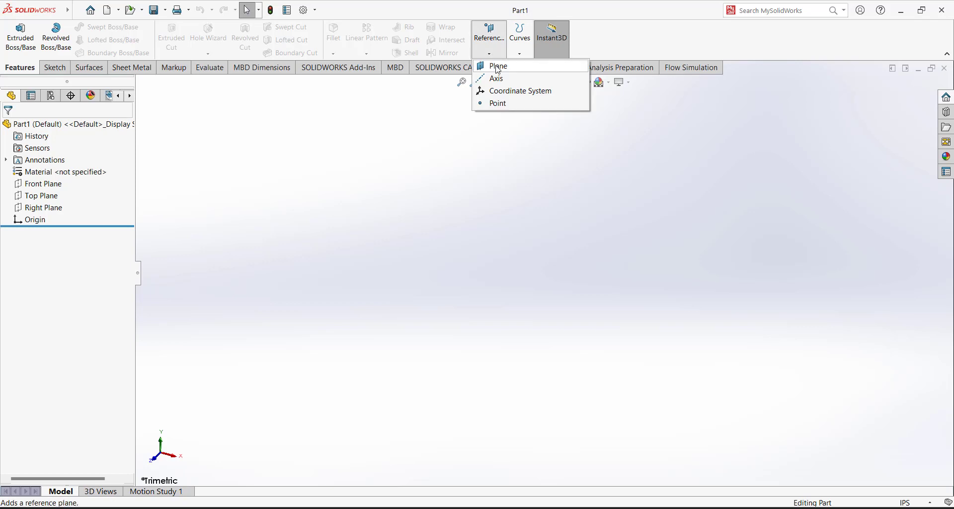
pyautogui.click(501, 68)
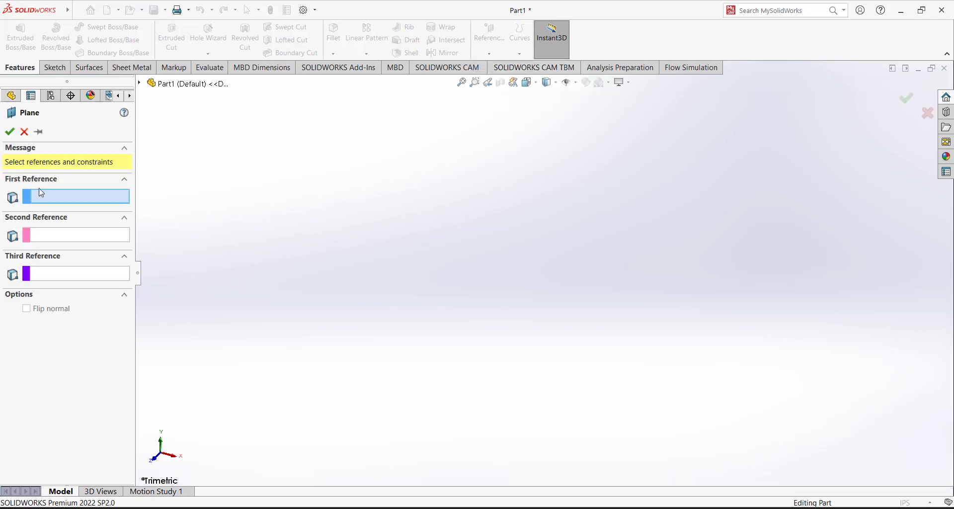
pyautogui.click(140, 83)
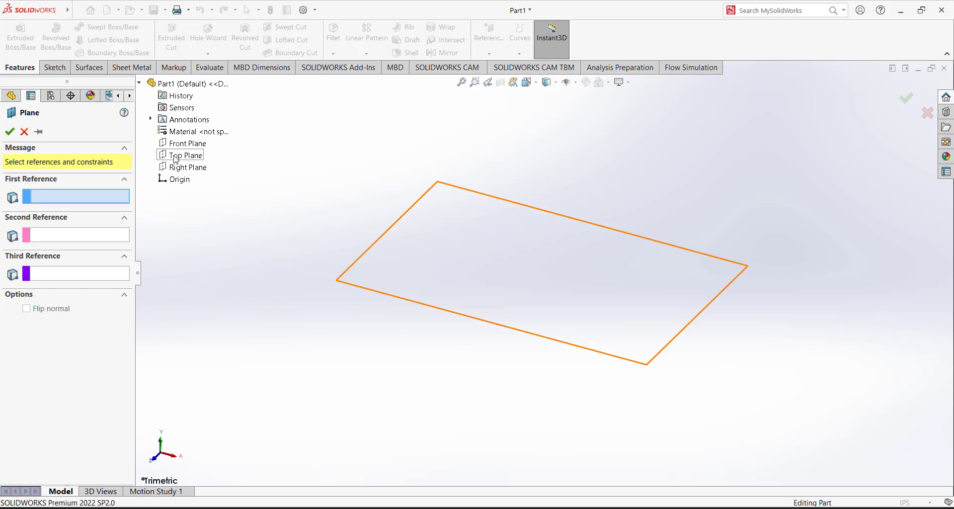
pyautogui.click(185, 155)
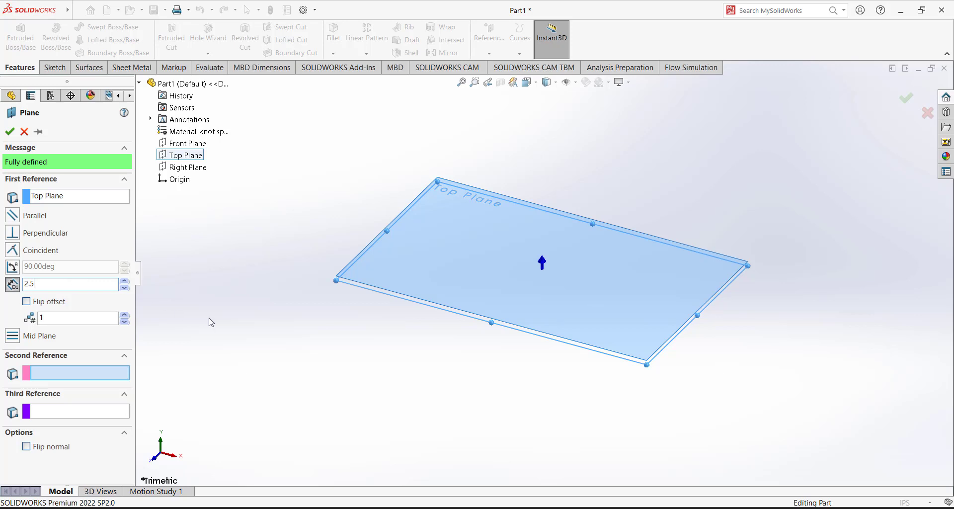
pyautogui.press('Return')
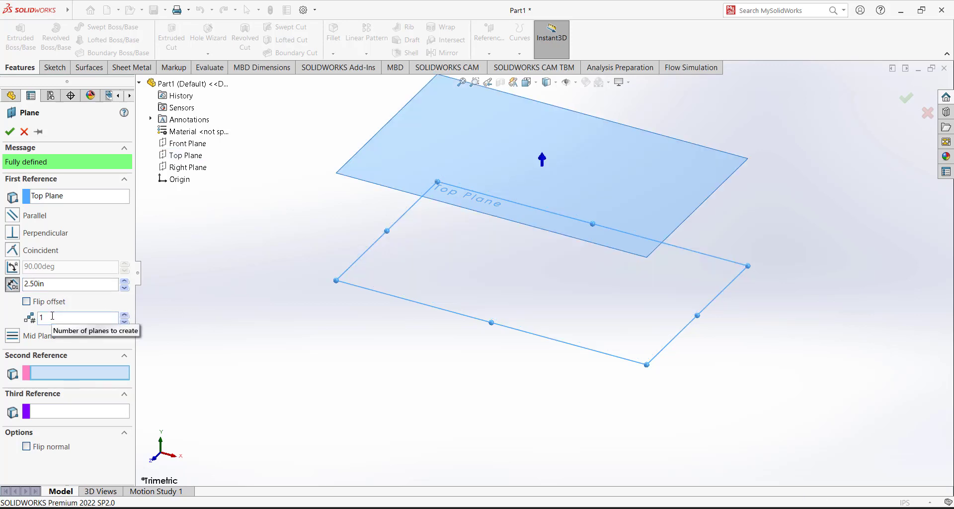
pyautogui.click(125, 315)
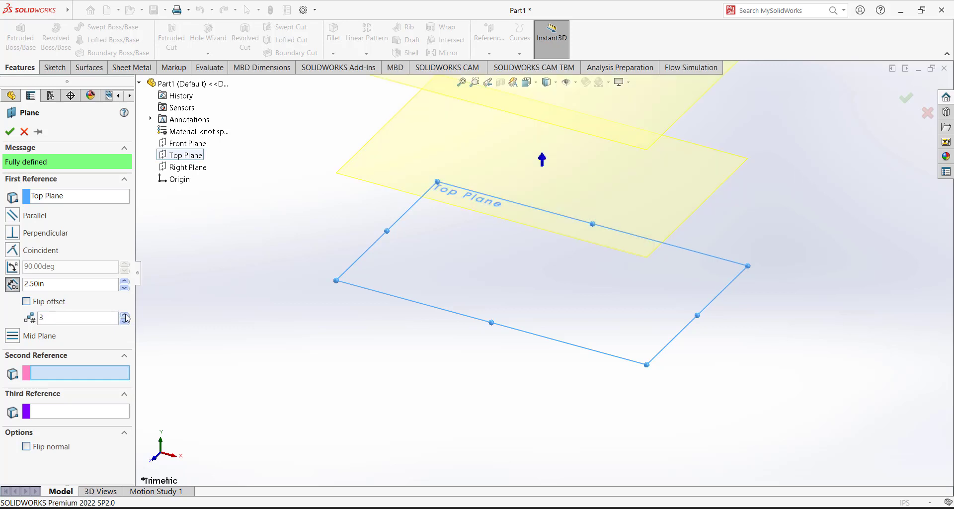
pyautogui.press('f')
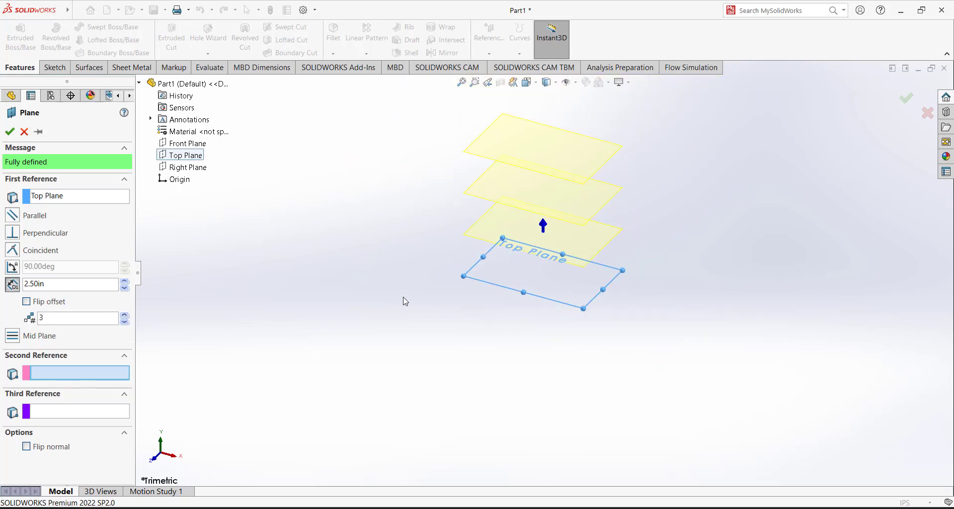
pyautogui.moveTo(405, 301); pyautogui.dragTo(430, 234, button='middle')
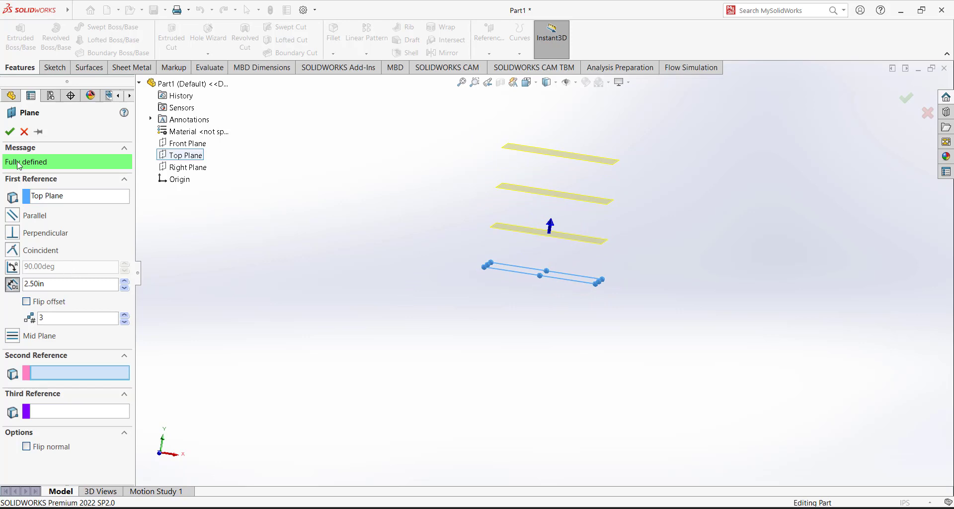
pyautogui.click(9, 131)
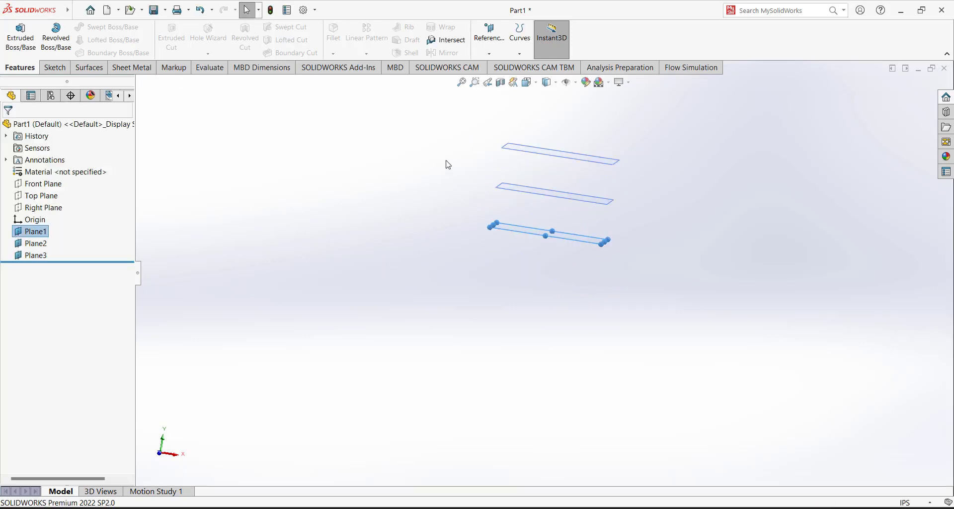
# Open a new sketch on the Top Plane
pyautogui.moveTo(401, 266); pyautogui.dragTo(428, 219, button='middle')
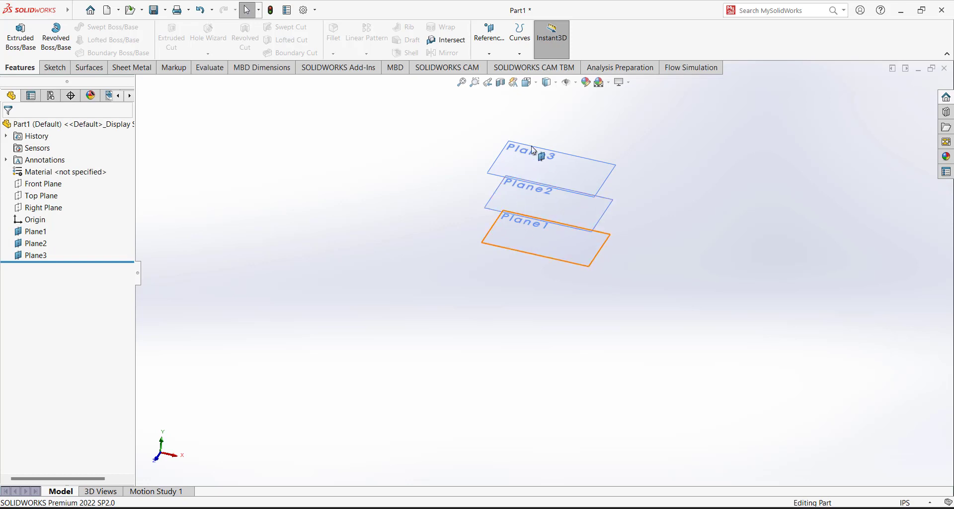
pyautogui.click(53, 198)
pyautogui.click(69, 180)
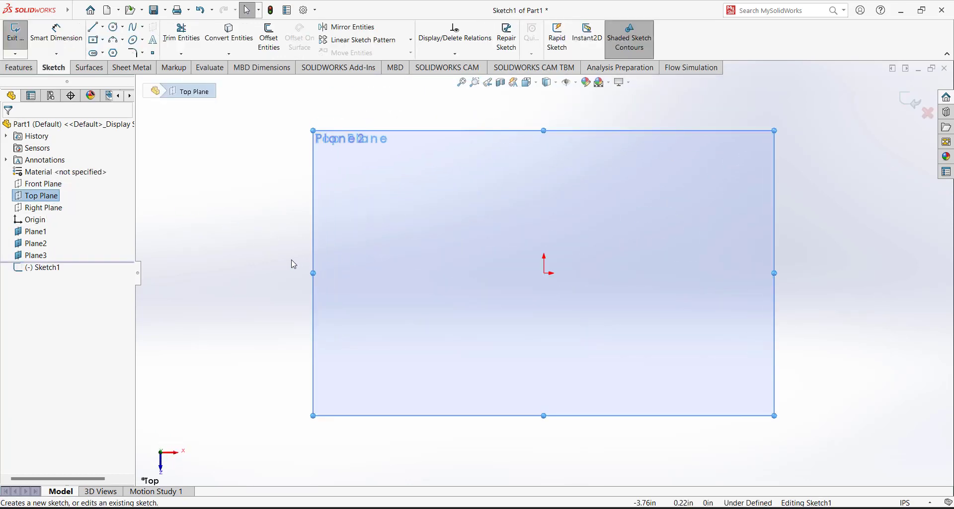
pyautogui.press('Escape')
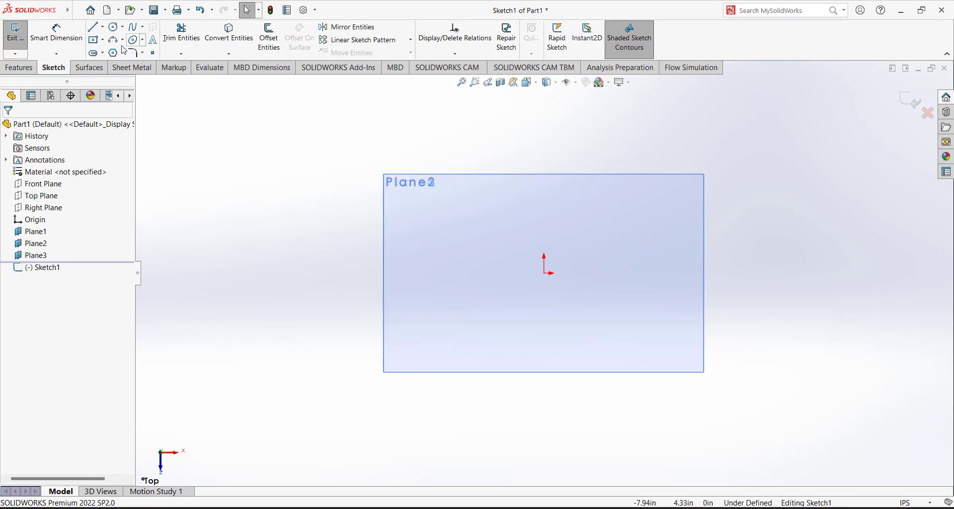
# Draw a center rectangle anchored at the origin
pyautogui.click(102, 40)
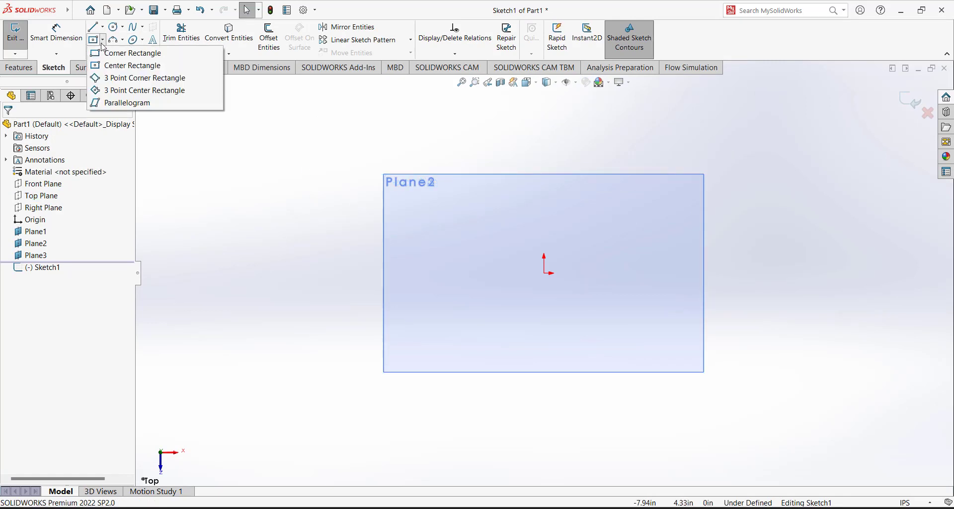
pyautogui.click(114, 66)
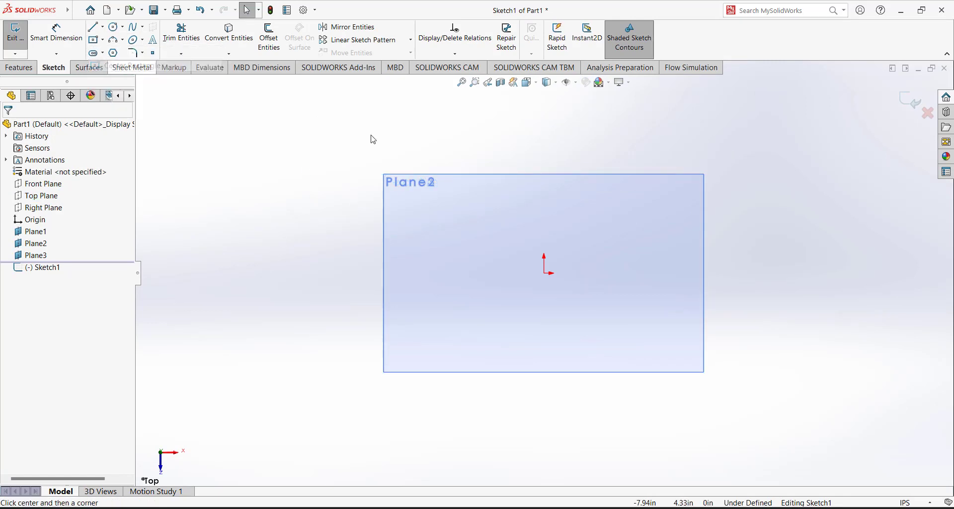
pyautogui.click(544, 273)
pyautogui.click(678, 195)
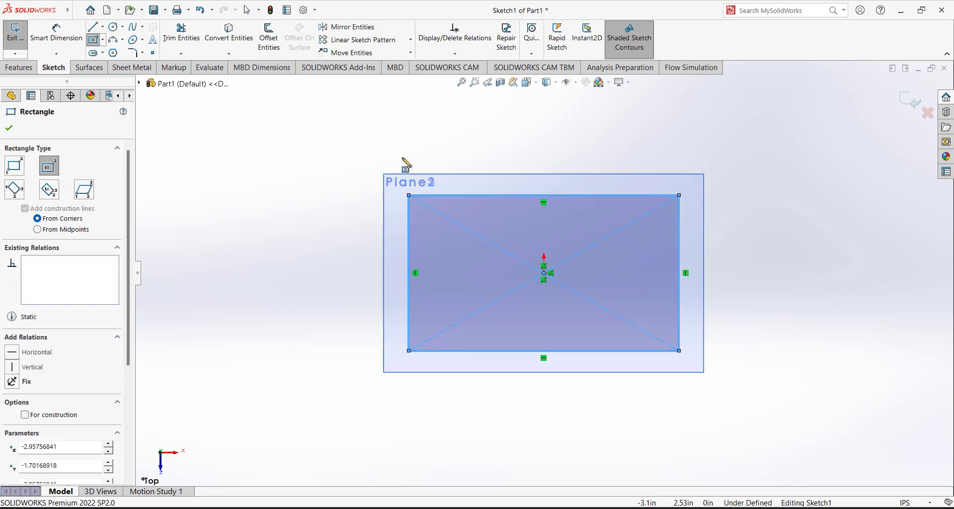
pyautogui.press('d')
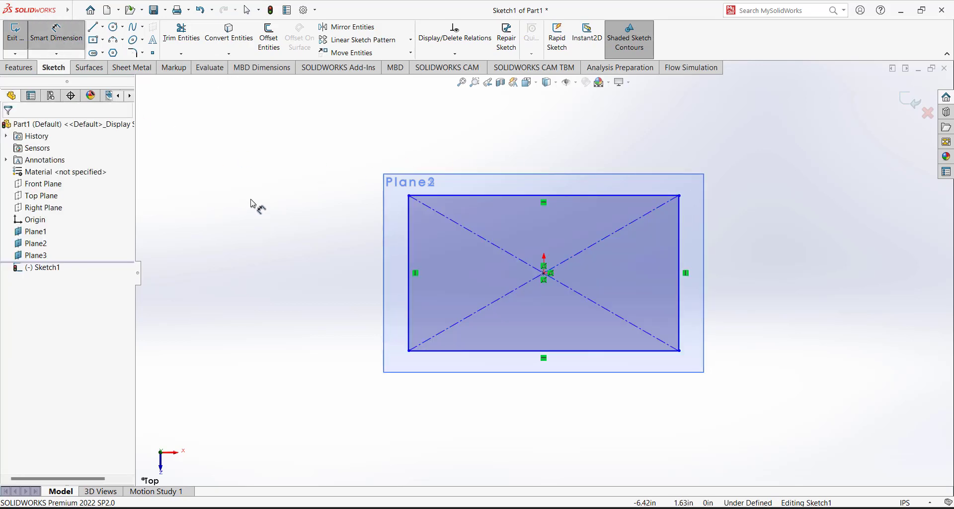
# Dimension the rectangle 3.5 in wide and 2 in tall to fully define it
pyautogui.click(408, 241)
pyautogui.click(679, 238)
pyautogui.click(563, 124)
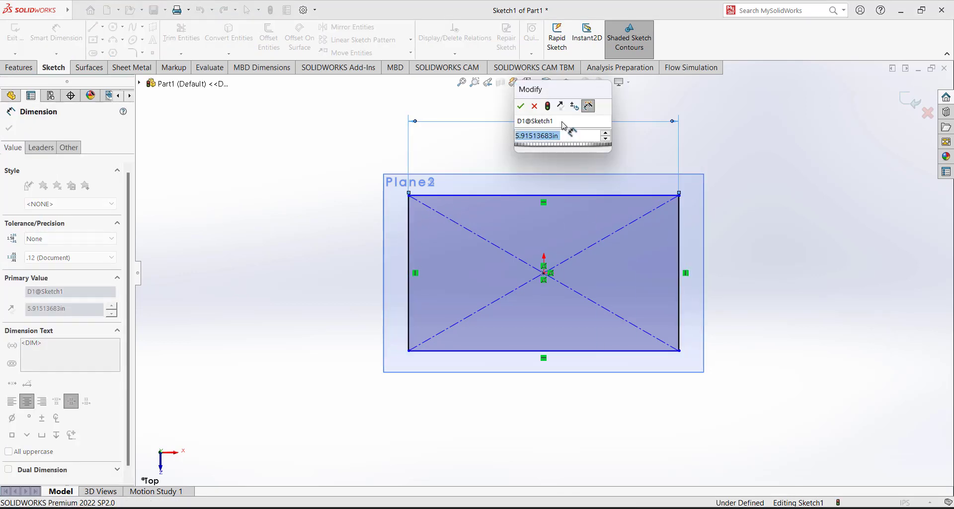
pyautogui.write('3.5')
pyautogui.press('Return')
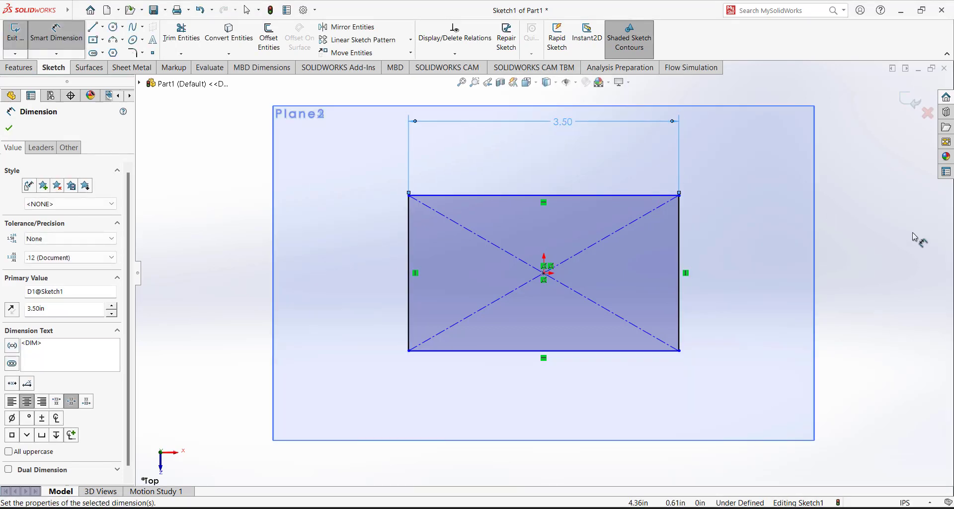
pyautogui.click(639, 351)
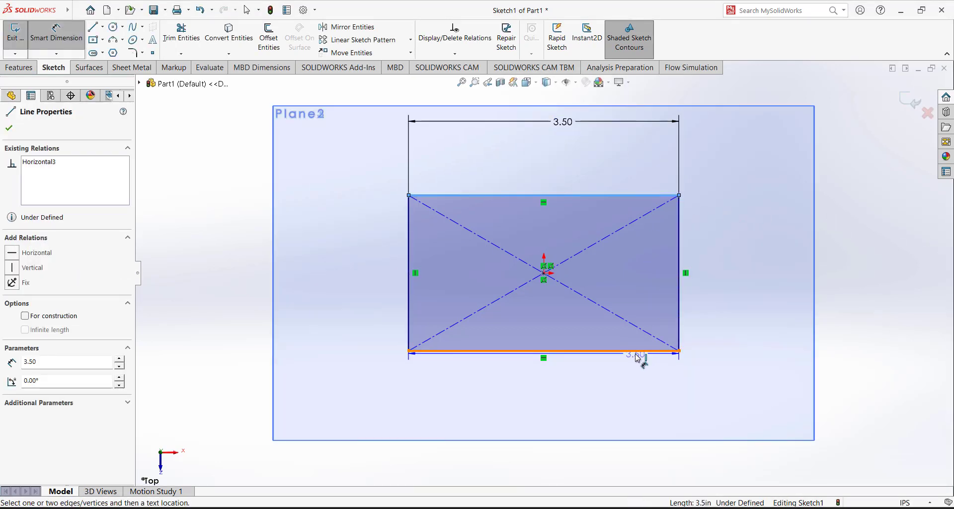
pyautogui.click(787, 274)
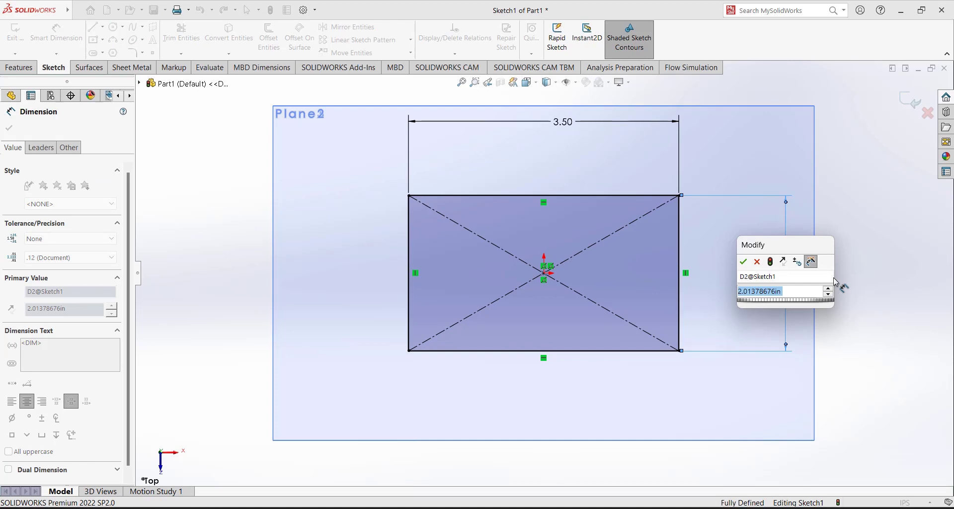
pyautogui.write('2')
pyautogui.press('Return')
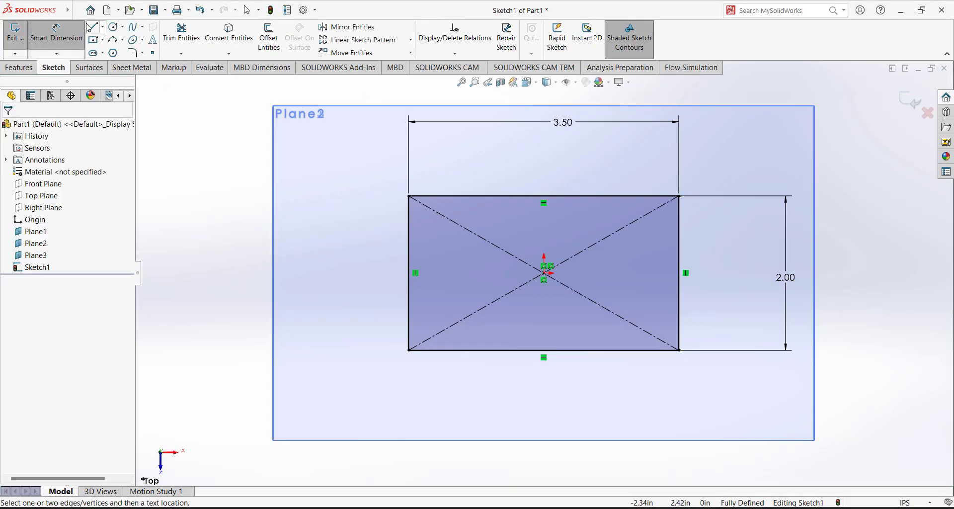
pyautogui.click(133, 52)
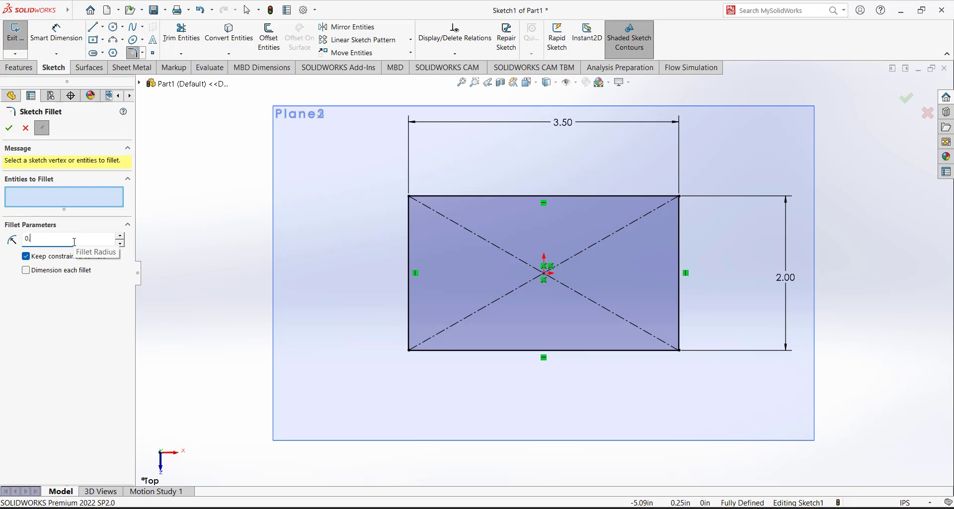
# Apply 0.50 in sketch fillets to the rectangle's four corners
pyautogui.click(408, 351)
pyautogui.click(409, 196)
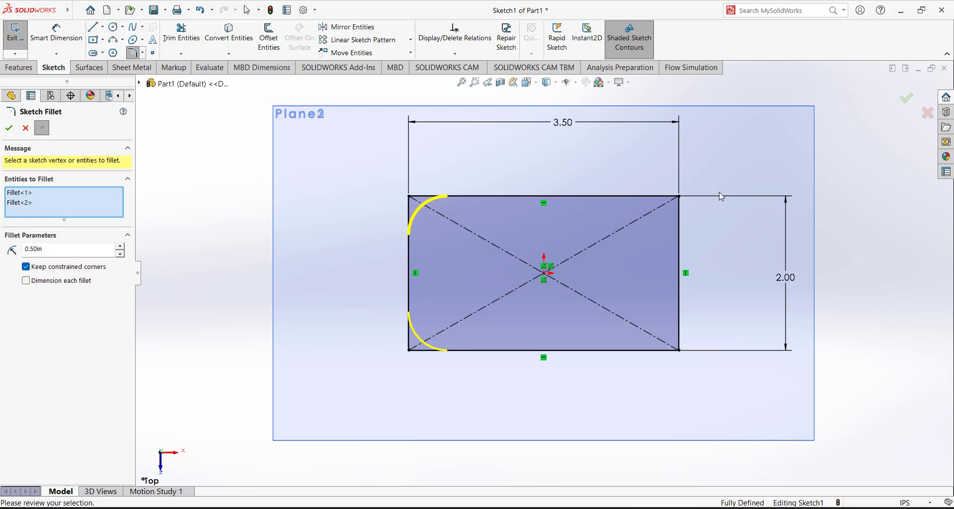
pyautogui.click(680, 196)
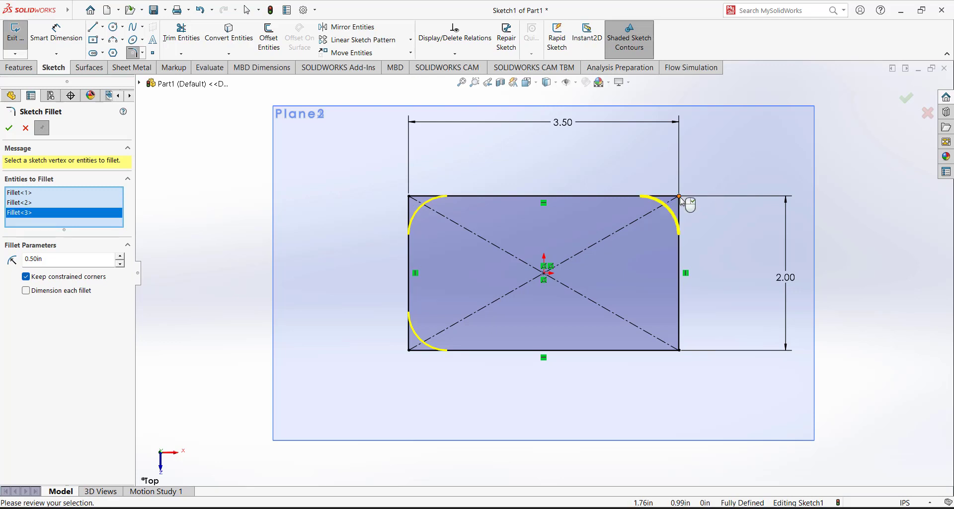
pyautogui.click(681, 351)
pyautogui.click(9, 128)
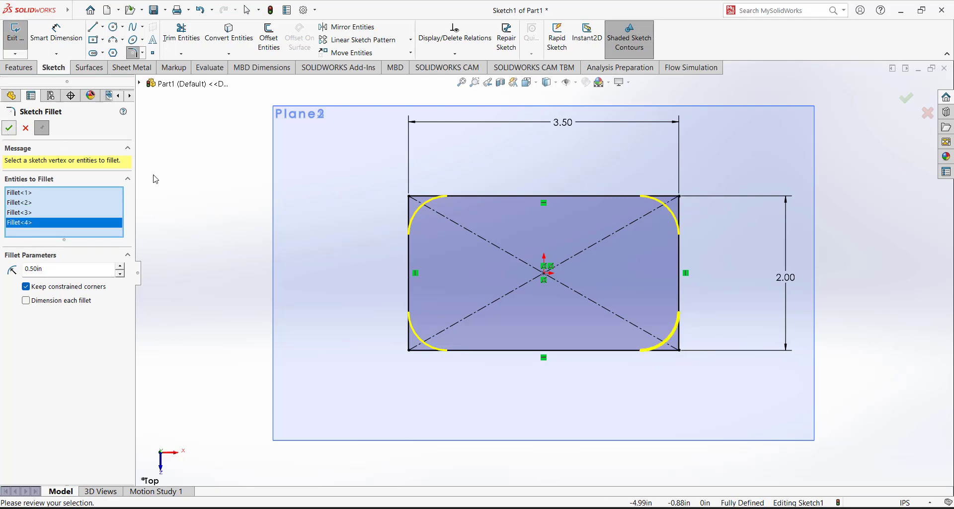
pyautogui.click(15, 129)
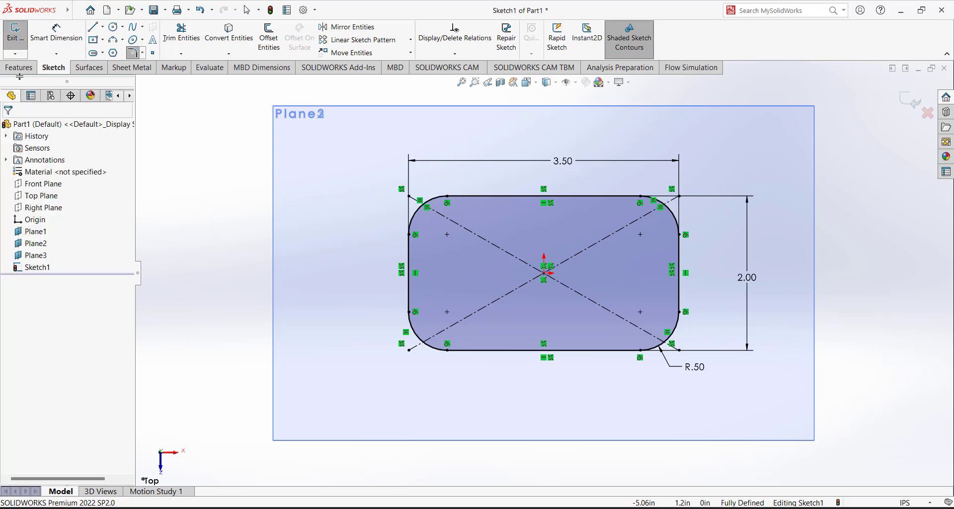
# Close Sketch1 and select Plane1 from the front view for the next sketch
pyautogui.moveTo(256, 302); pyautogui.dragTo(252, 190, button='middle')
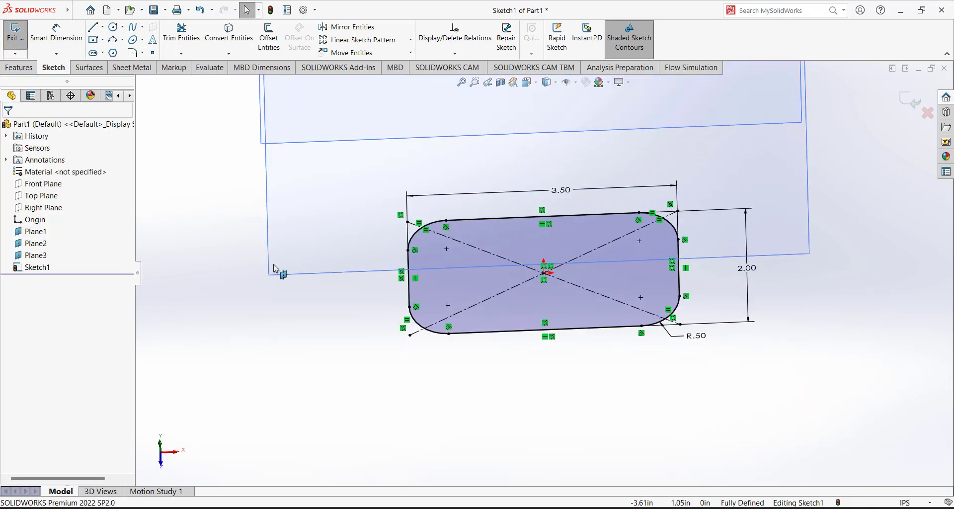
pyautogui.scroll(3, 277, 270)
pyautogui.scroll(-1, 320, 262)
pyautogui.moveTo(361, 269)
pyautogui.mouseDown(button='middle')
pyautogui.moveTo(351, 379)
pyautogui.moveTo(386, 332)
pyautogui.mouseUp(button='middle')
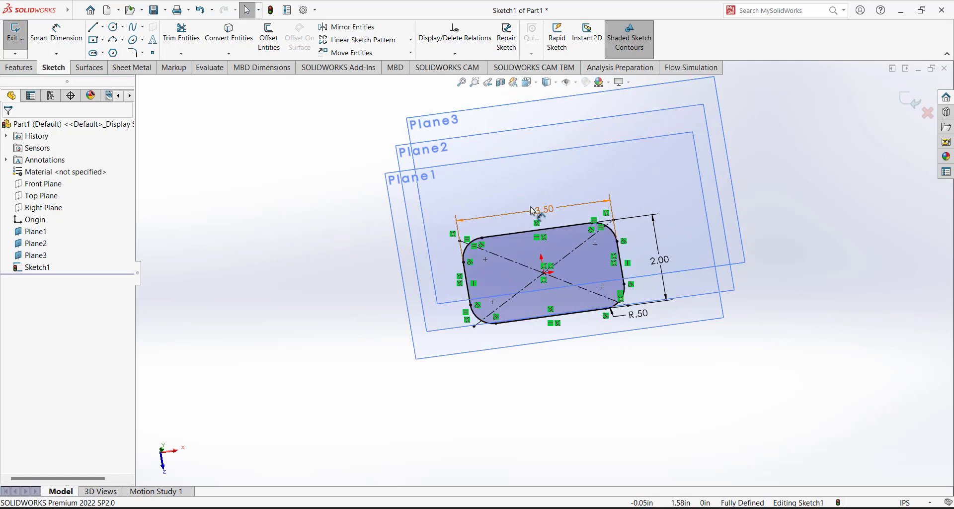
pyautogui.click(15, 35)
pyautogui.click(378, 285)
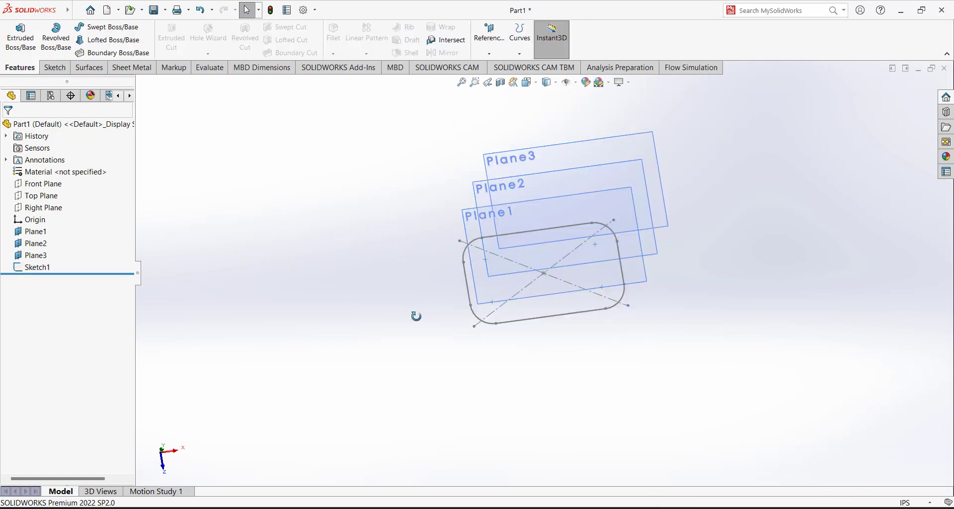
pyautogui.hotkey('ctrl', '1')
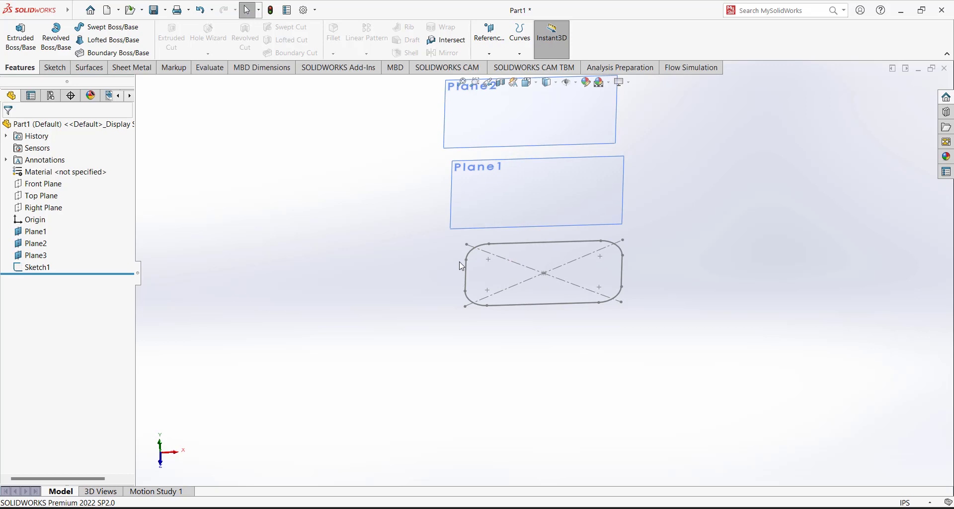
pyautogui.click(504, 193)
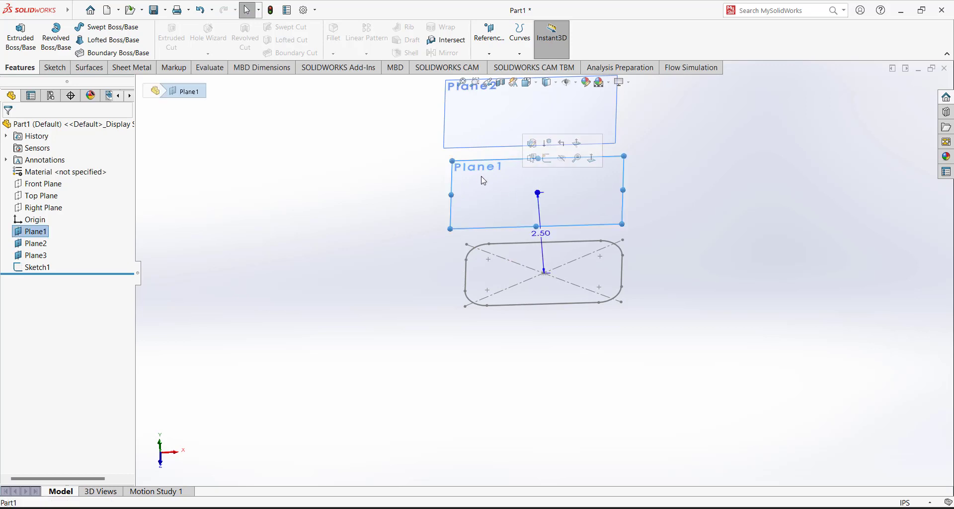
# Start a sketch on Plane1 and draw a center rectangle from the origin
pyautogui.click(546, 158)
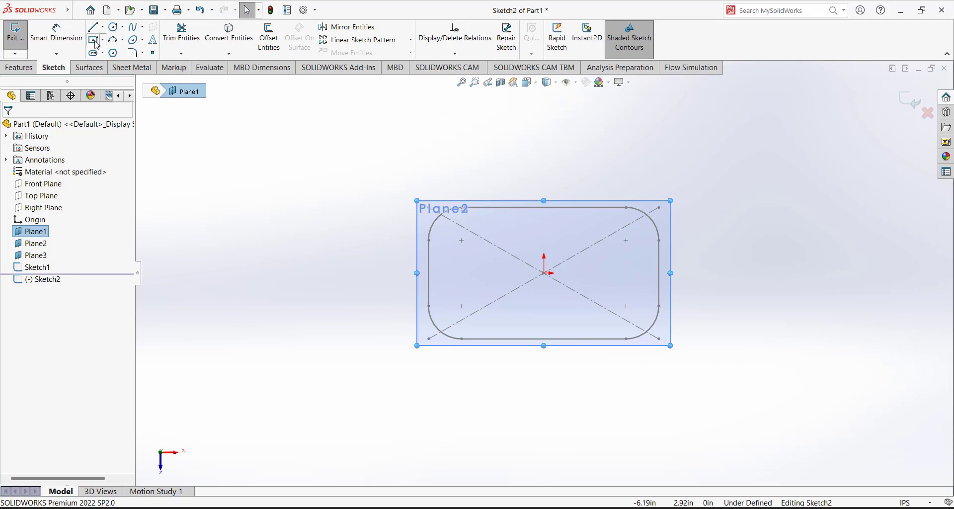
pyautogui.click(94, 41)
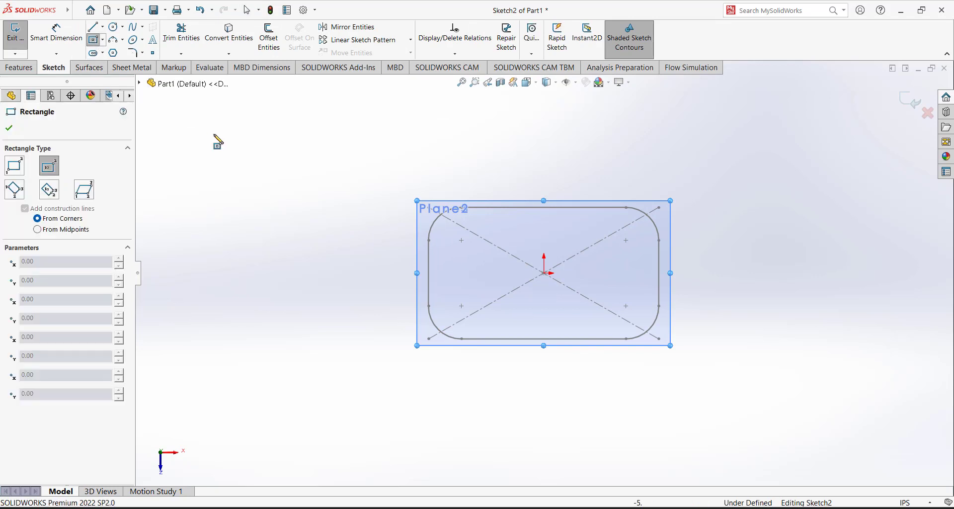
pyautogui.click(545, 273)
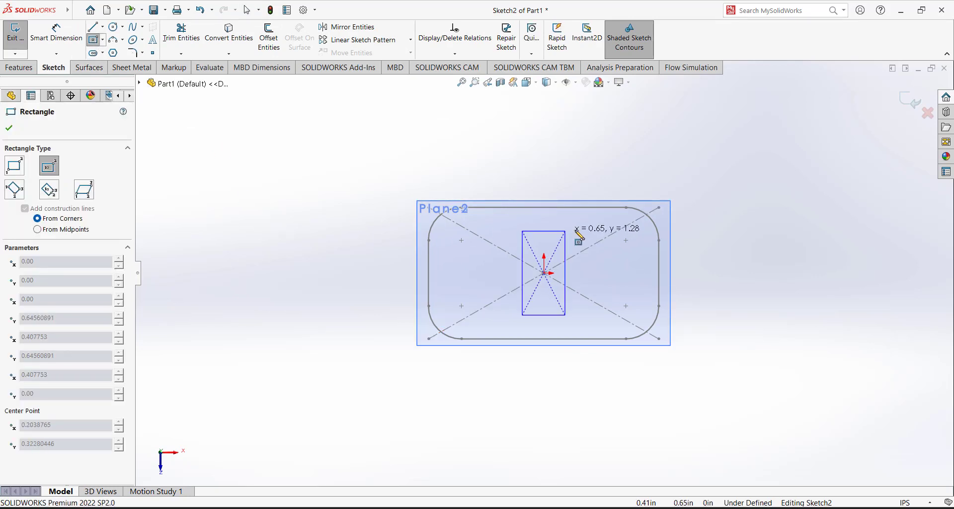
pyautogui.click(610, 235)
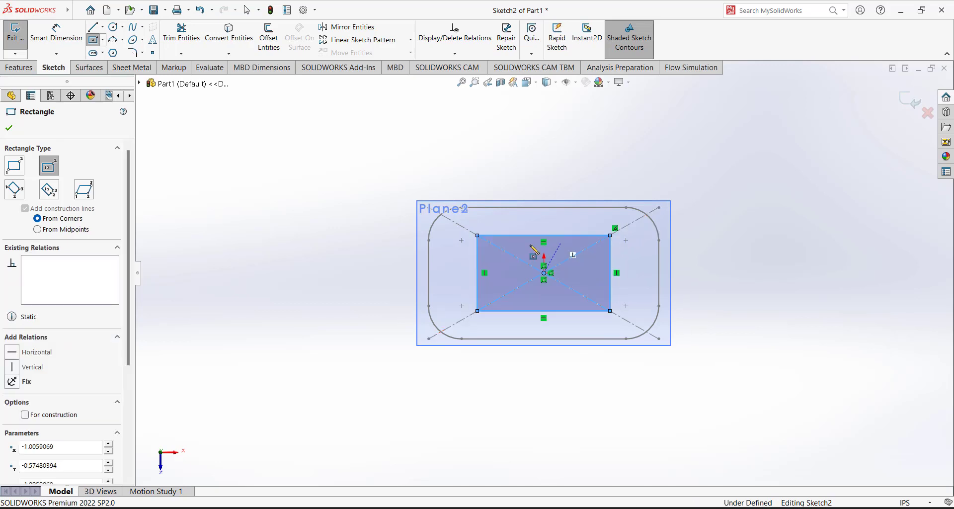
pyautogui.rightClick(324, 132)
pyautogui.click(340, 136)
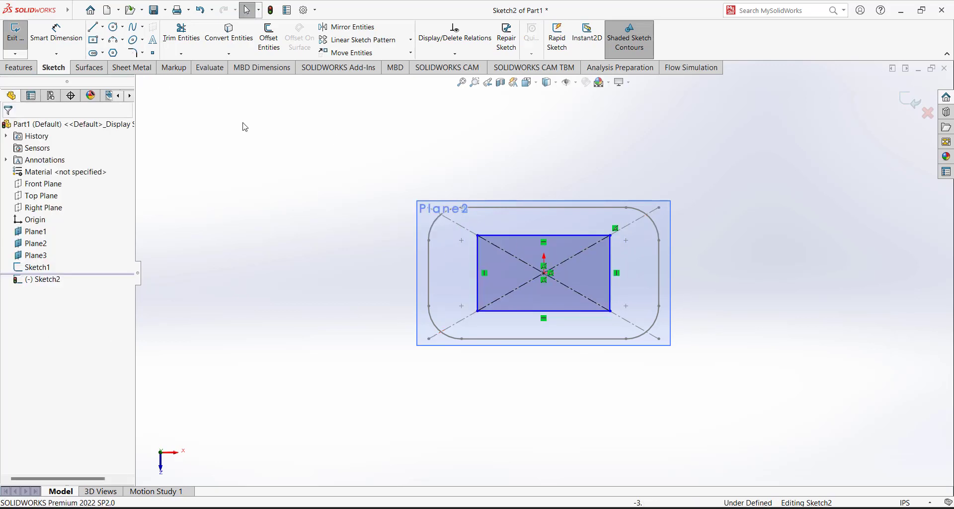
# Dimension the rectangle's width to 2.5 in
pyautogui.click(57, 32)
pyautogui.click(610, 271)
pyautogui.click(478, 271)
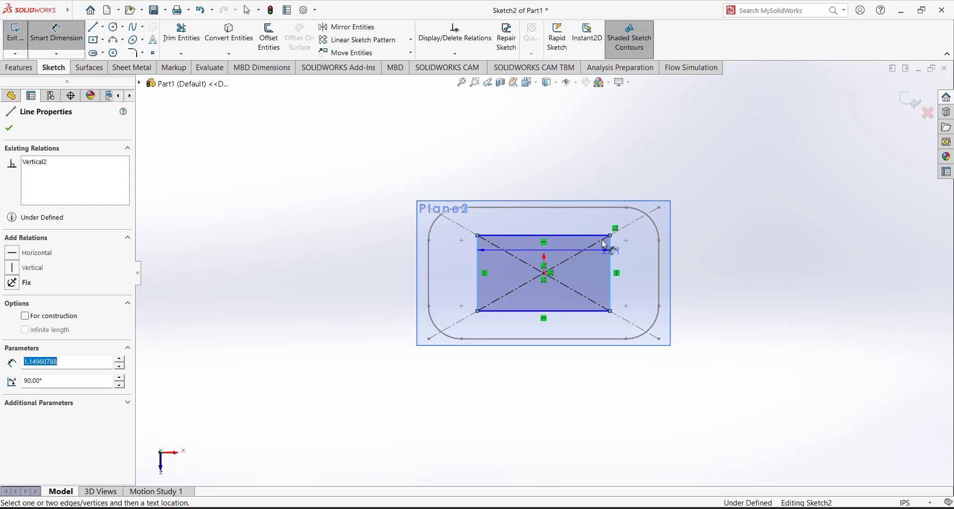
pyautogui.click(539, 161)
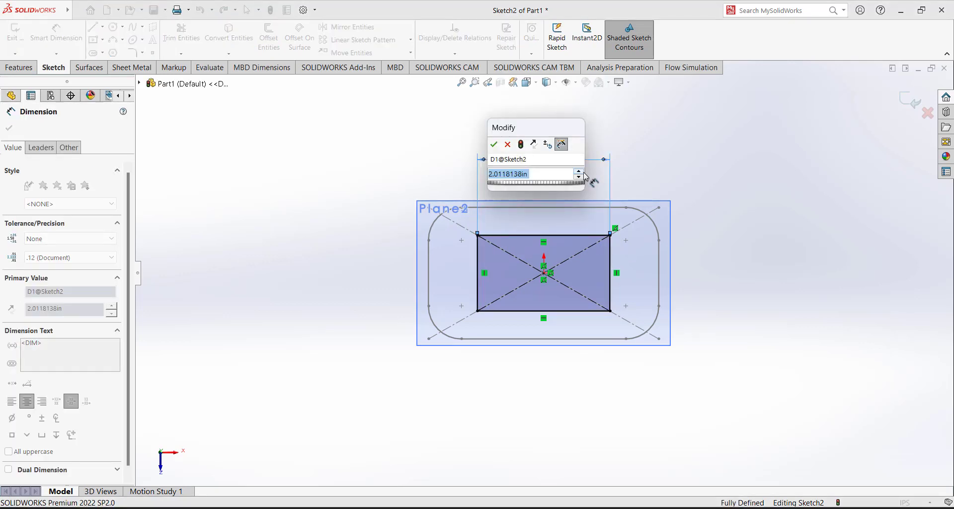
pyautogui.write('2.5')
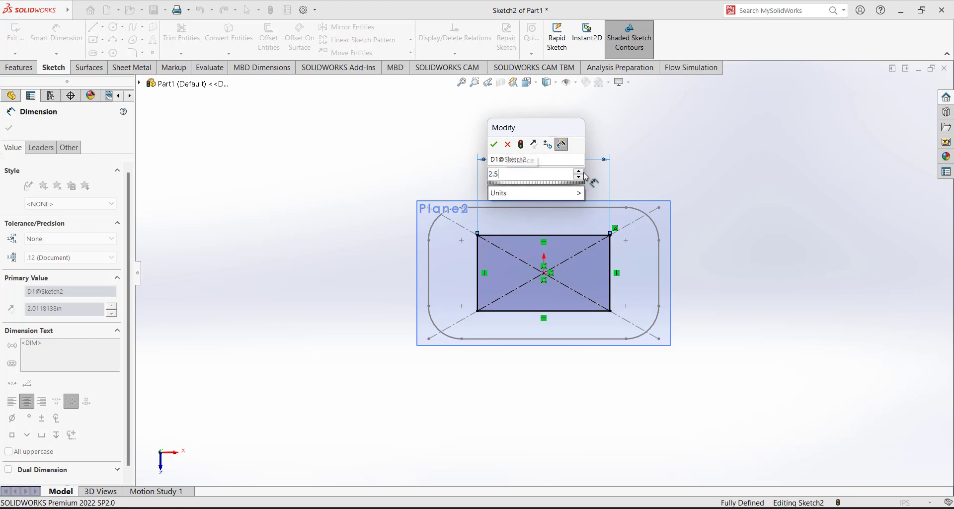
pyautogui.press('Return')
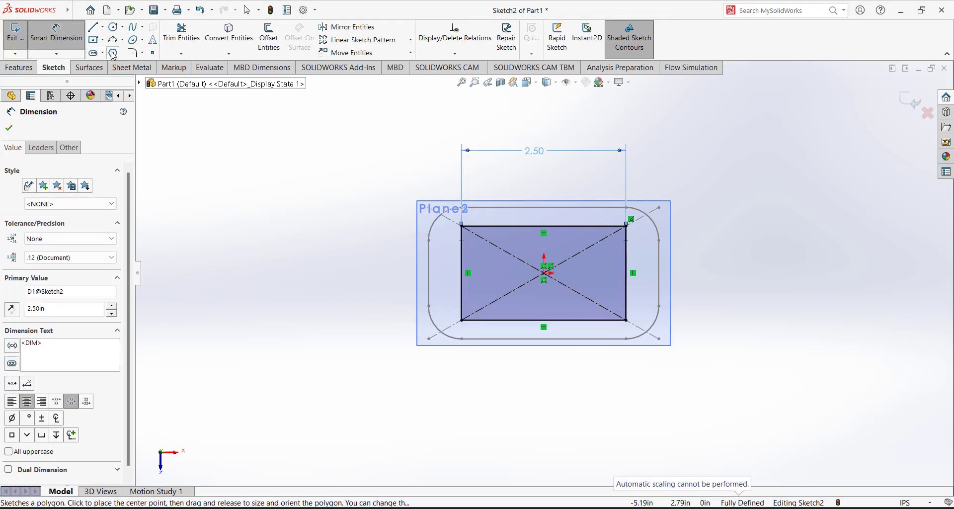
# Fillet all four corners of the Plane1 rectangle at 0.50 in
pyautogui.click(133, 53)
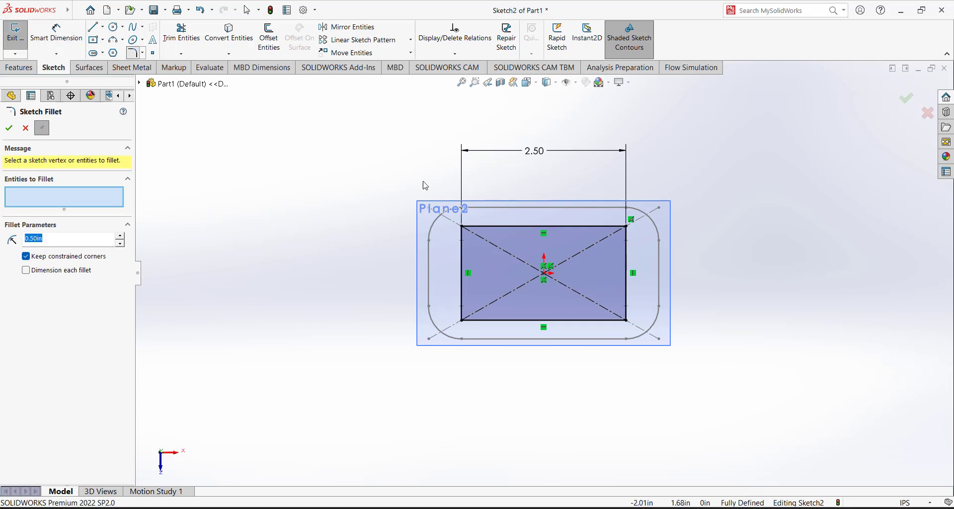
pyautogui.click(460, 227)
pyautogui.click(462, 321)
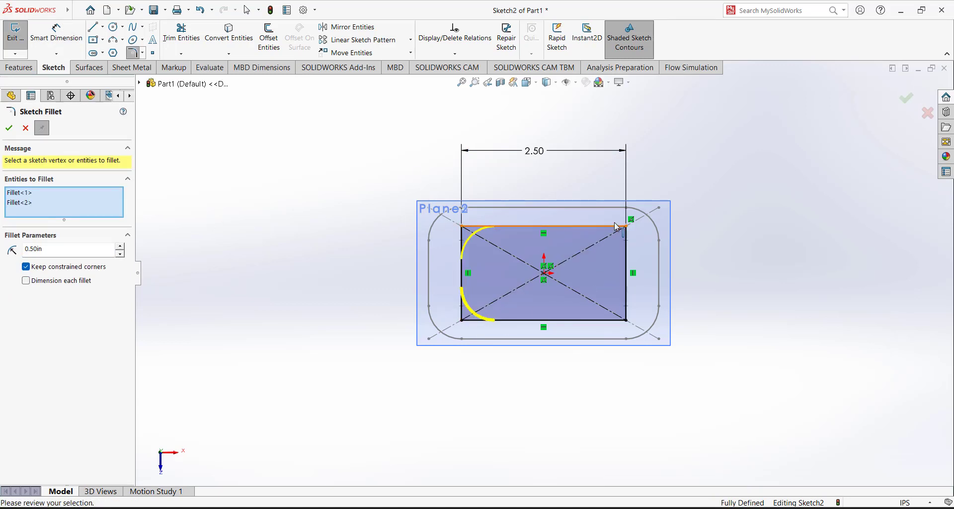
pyautogui.click(625, 227)
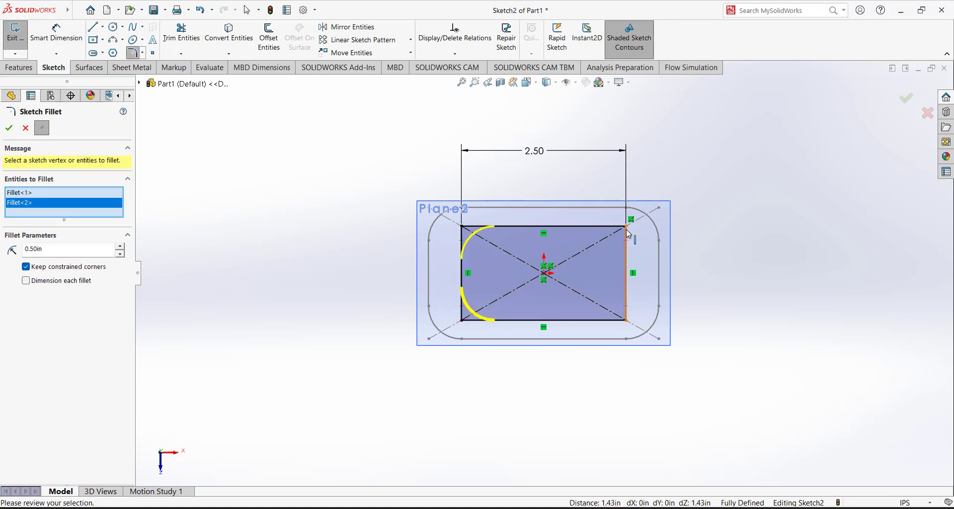
pyautogui.click(626, 321)
pyautogui.click(8, 129)
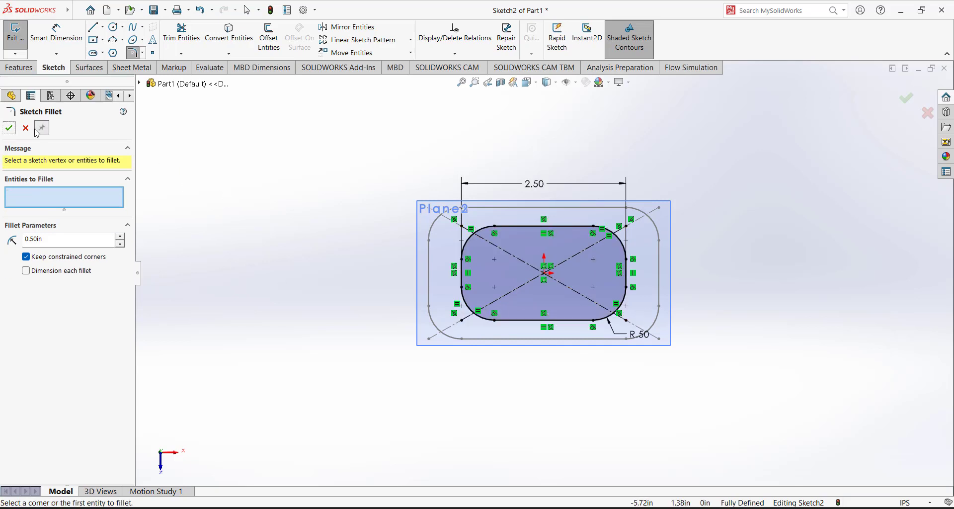
pyautogui.press('Escape')
# Exit the Plane1 sketch and tilt the view to show all three planes
pyautogui.click(4, 29)
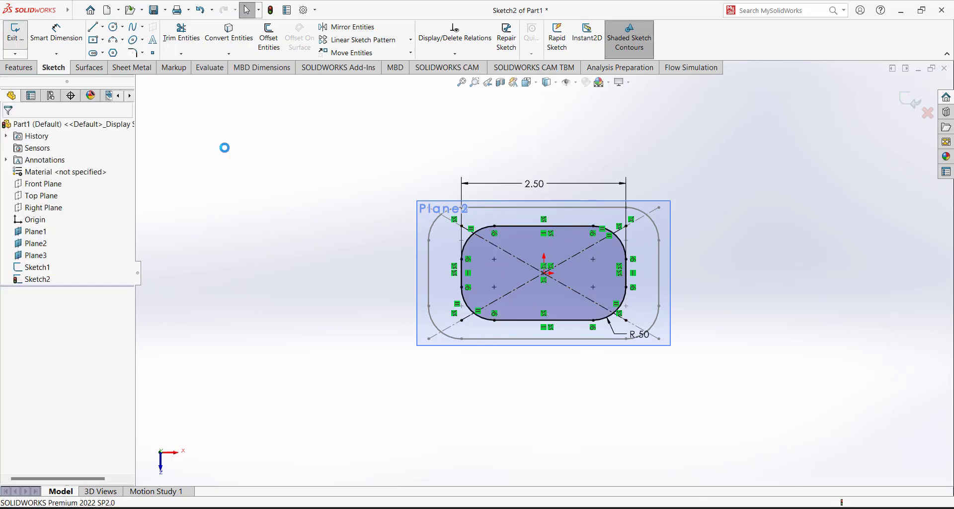
pyautogui.moveTo(292, 262)
pyautogui.mouseDown(button='middle')
pyautogui.moveTo(361, 270)
pyautogui.moveTo(335, 199)
pyautogui.mouseUp(button='middle')
pyautogui.press('z')
pyautogui.press('z')
pyautogui.press('z')
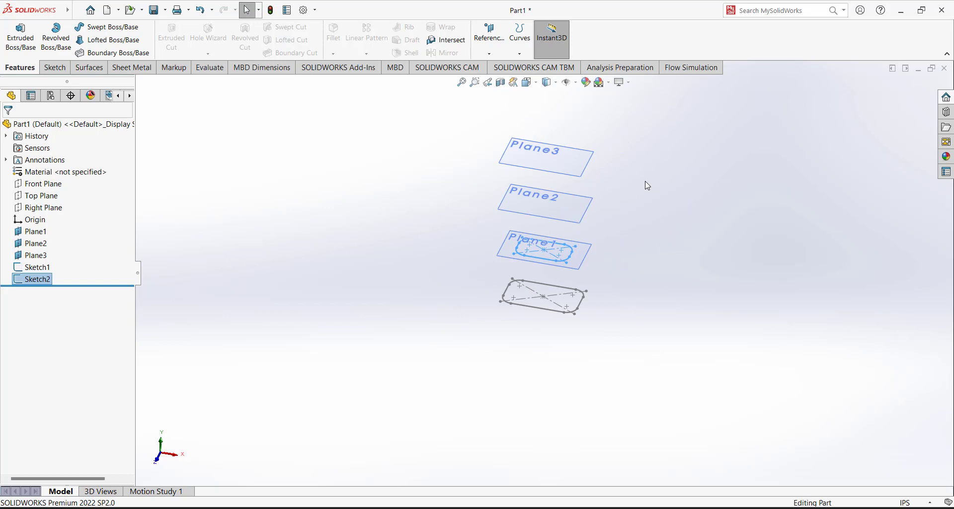
# Open a new sketch on Plane2
pyautogui.click(544, 203)
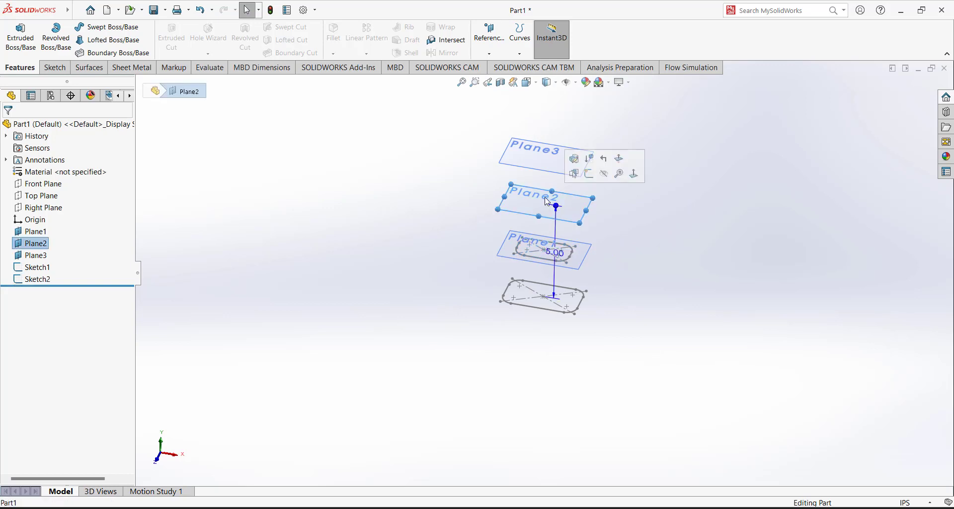
pyautogui.click(393, 197)
pyautogui.click(542, 202)
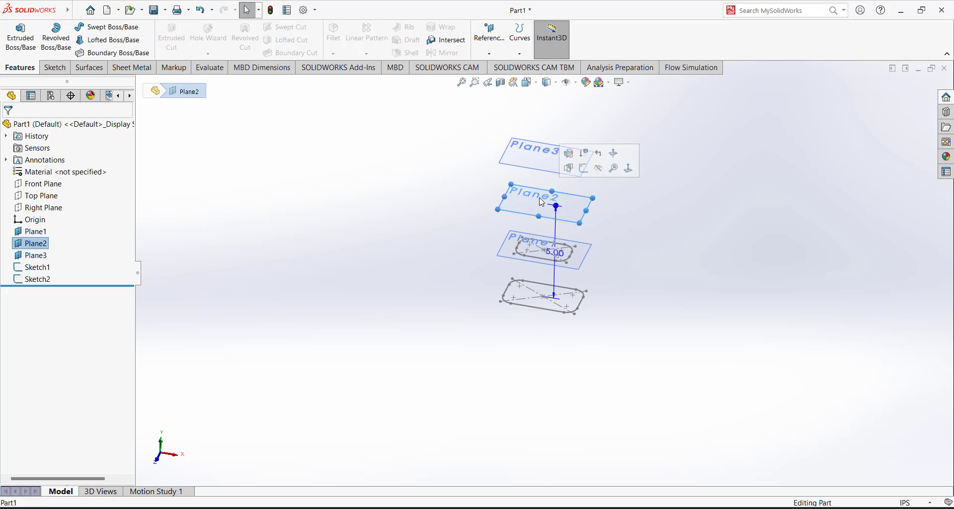
pyautogui.click(571, 170)
pyautogui.click(274, 255)
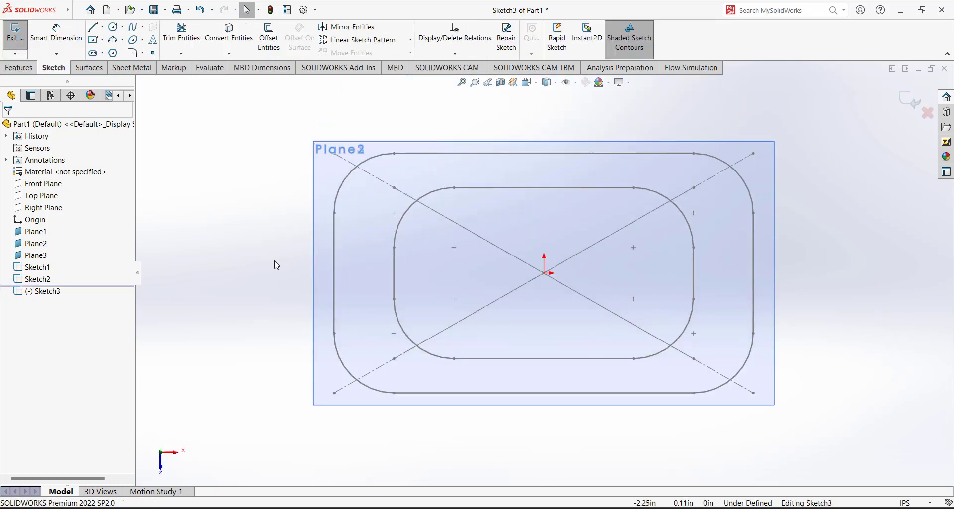
# Convert Sketch1's rounded-rectangle outline onto Plane2, then exit the sketch
pyautogui.click(229, 35)
pyautogui.press('Up')
pyautogui.press('Up')
pyautogui.press('Up')
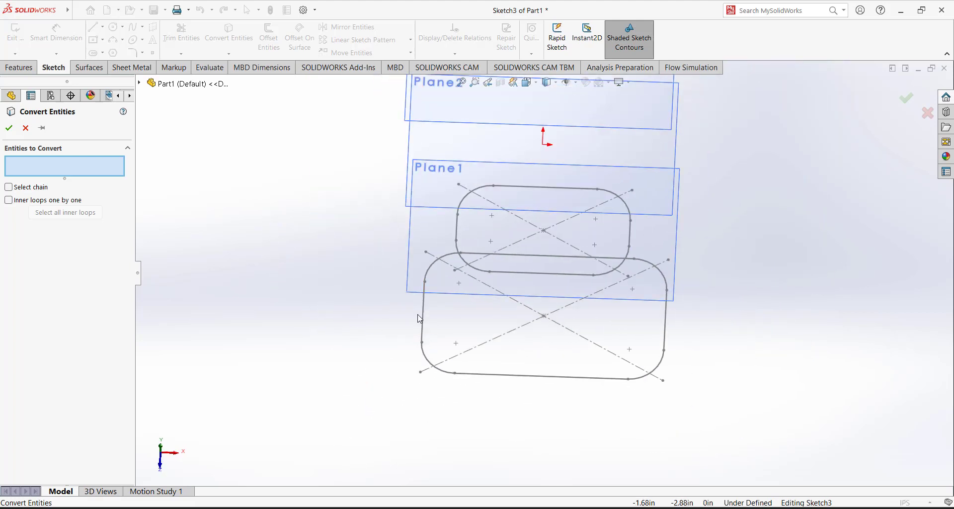
pyautogui.press('Up')
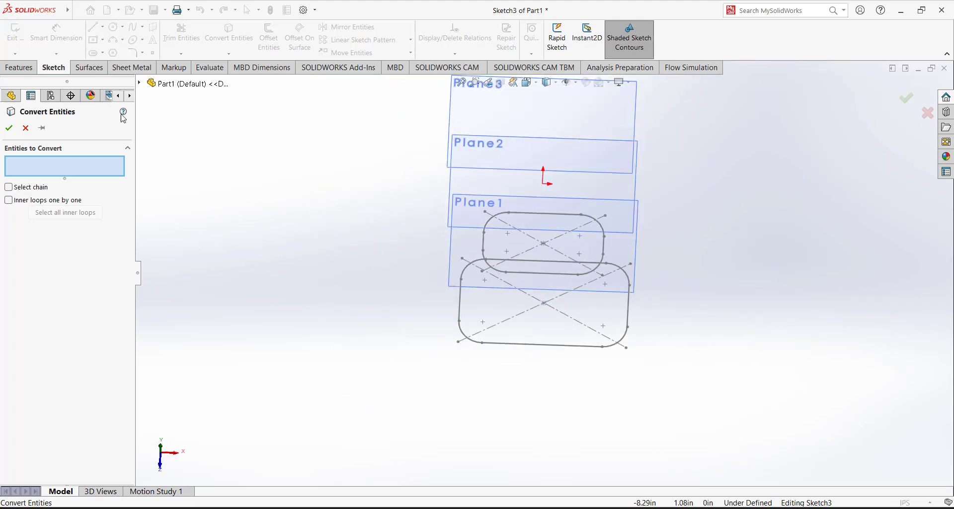
pyautogui.click(140, 83)
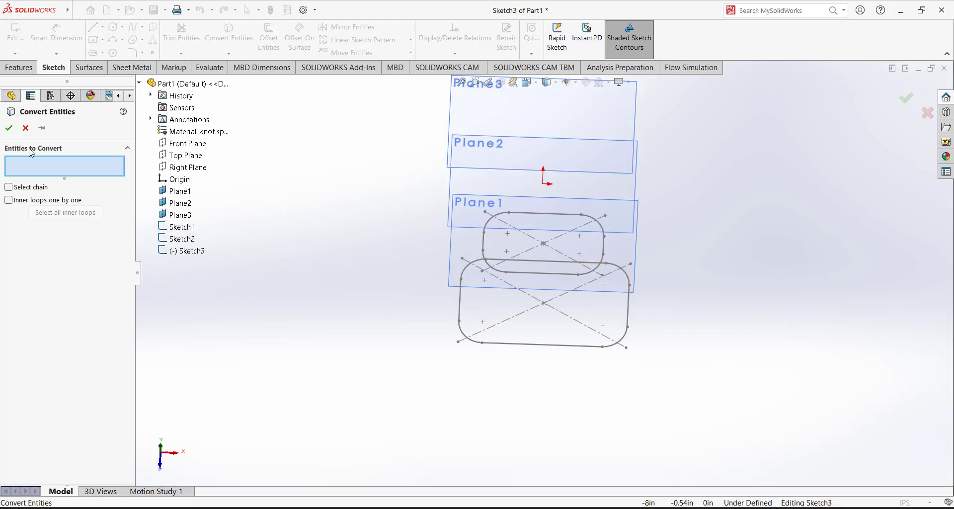
pyautogui.click(178, 226)
pyautogui.click(10, 129)
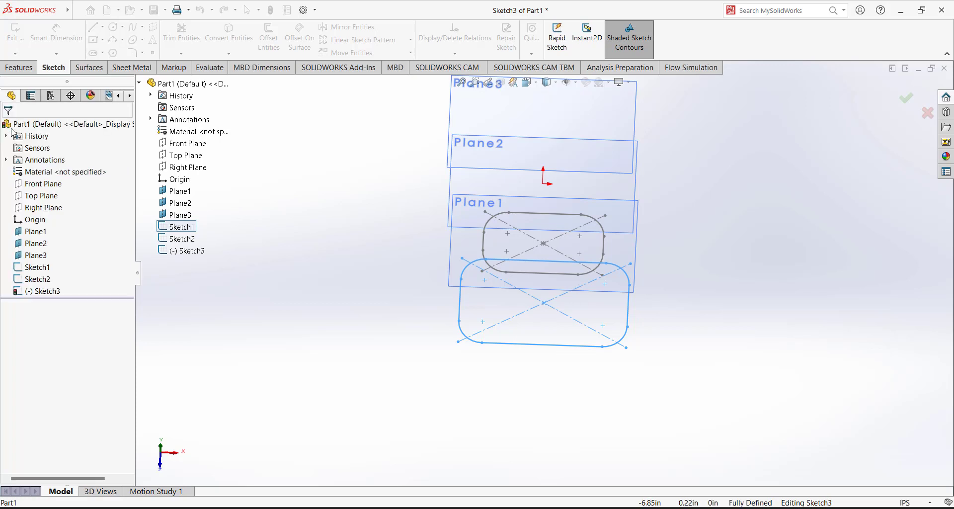
pyautogui.moveTo(303, 189); pyautogui.dragTo(338, 221, button='middle')
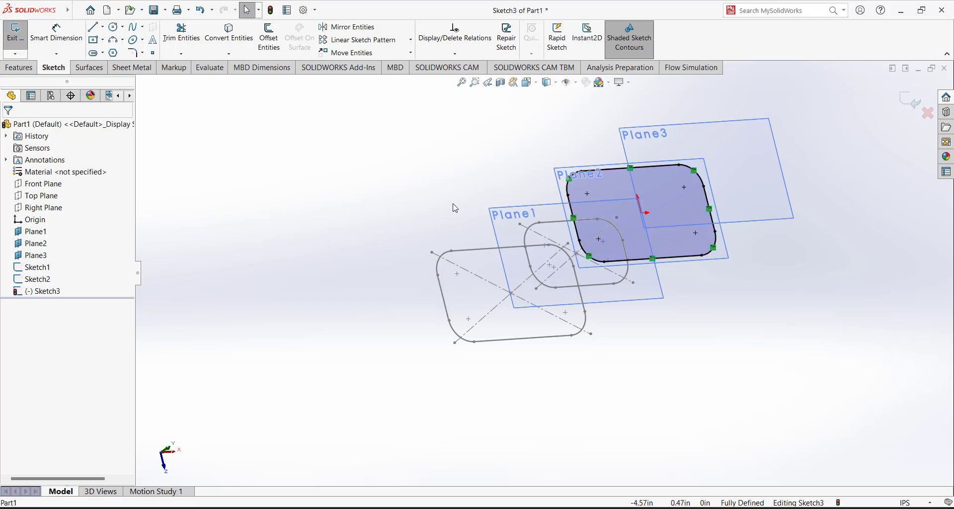
pyautogui.moveTo(460, 181); pyautogui.dragTo(432, 188, button='middle')
pyautogui.click(14, 33)
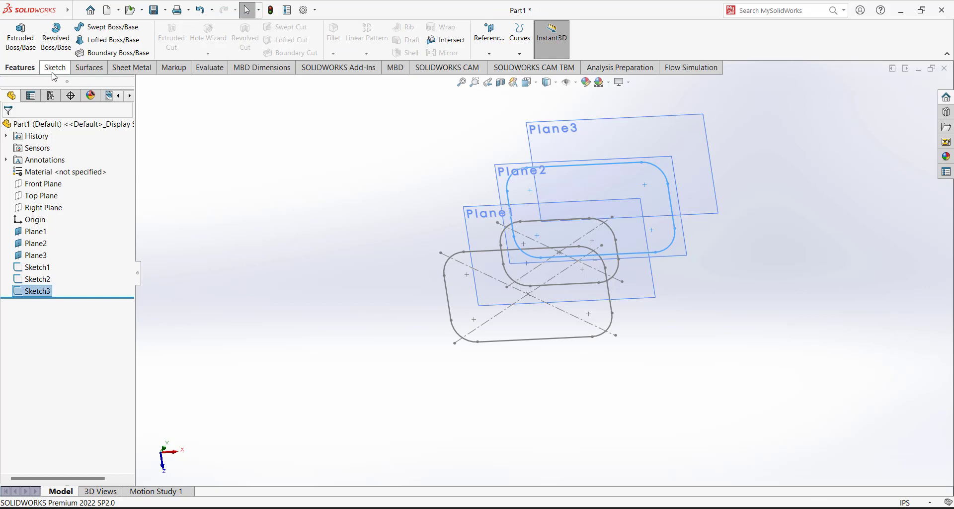
# Start a sketch on Plane3 and draw a circle centred on the origin
pyautogui.click(35, 254)
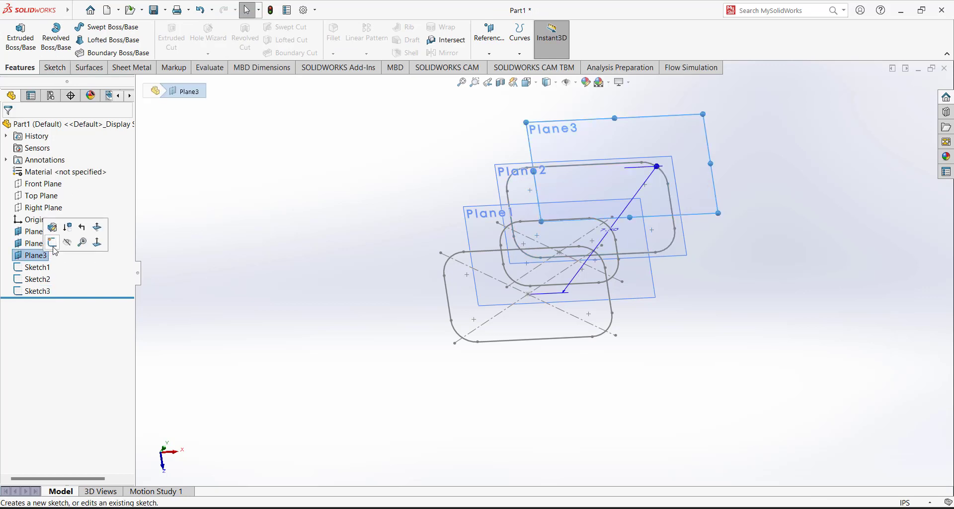
pyautogui.click(52, 242)
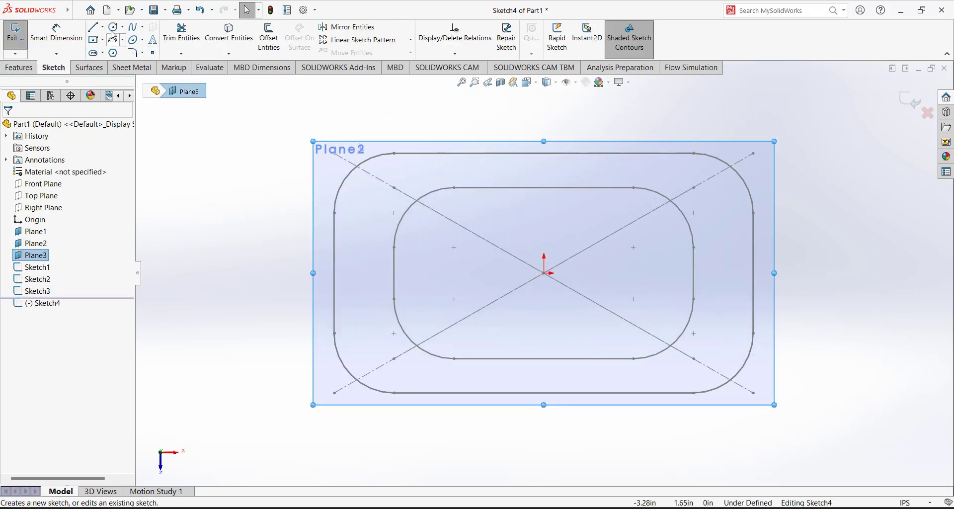
pyautogui.click(114, 27)
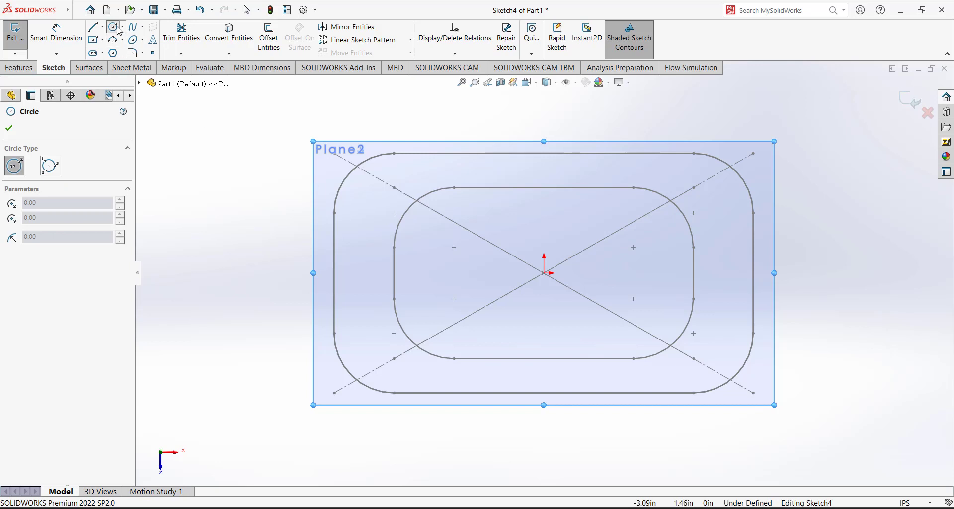
pyautogui.click(544, 273)
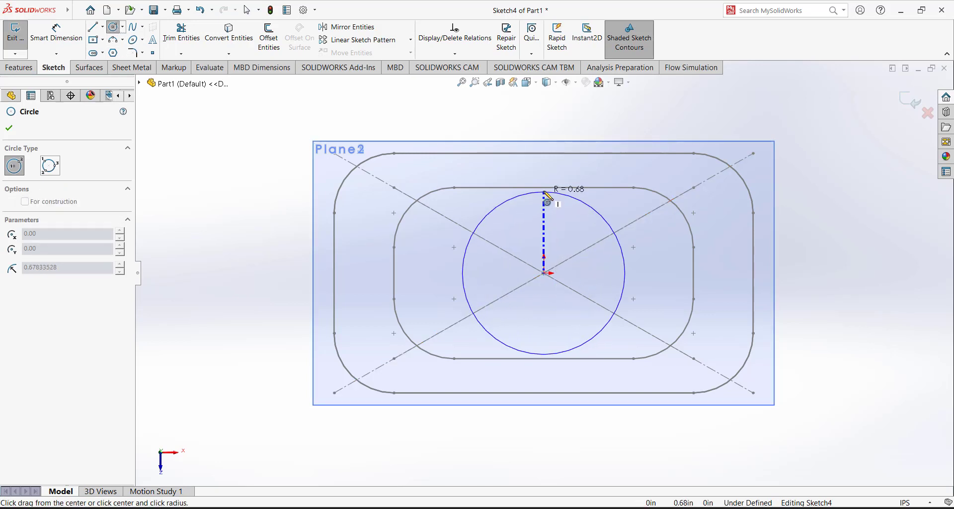
pyautogui.click(544, 188)
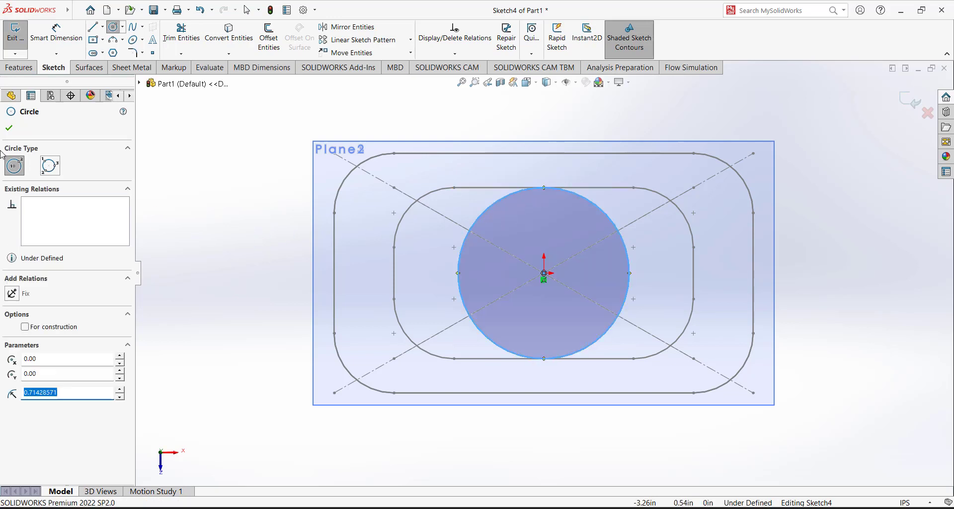
pyautogui.press('Escape')
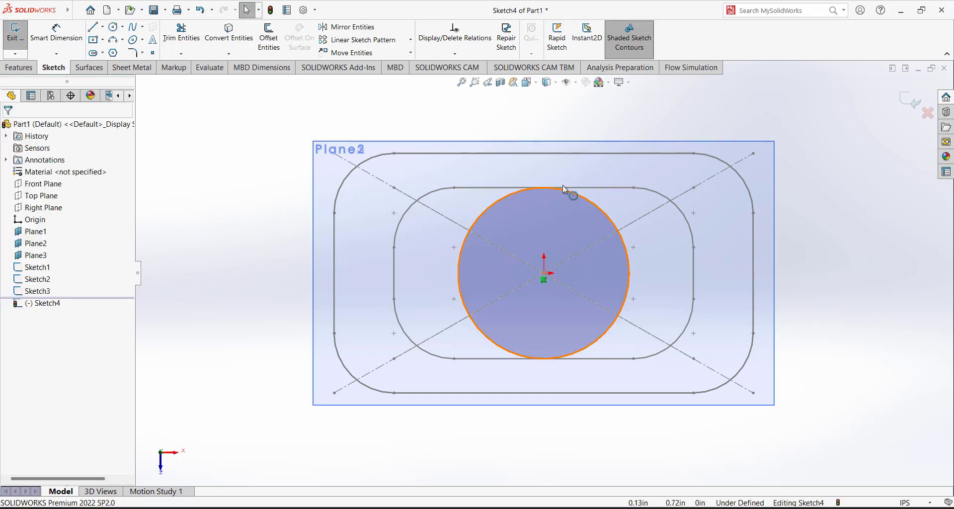
# Make the circle tangent to Sketch2's bottom and top straight edges
pyautogui.click(589, 345)
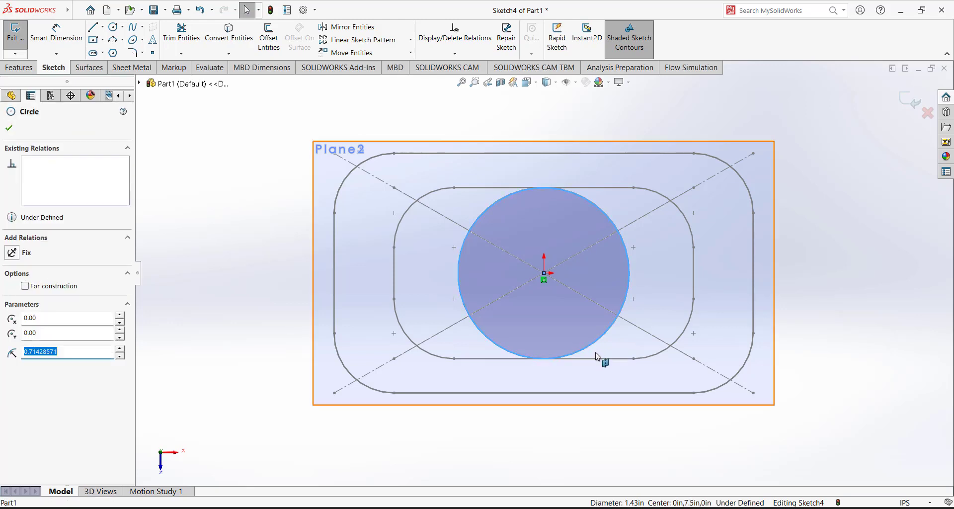
pyautogui.keyDown('ctrl'); pyautogui.click(598, 358); pyautogui.keyUp('ctrl')
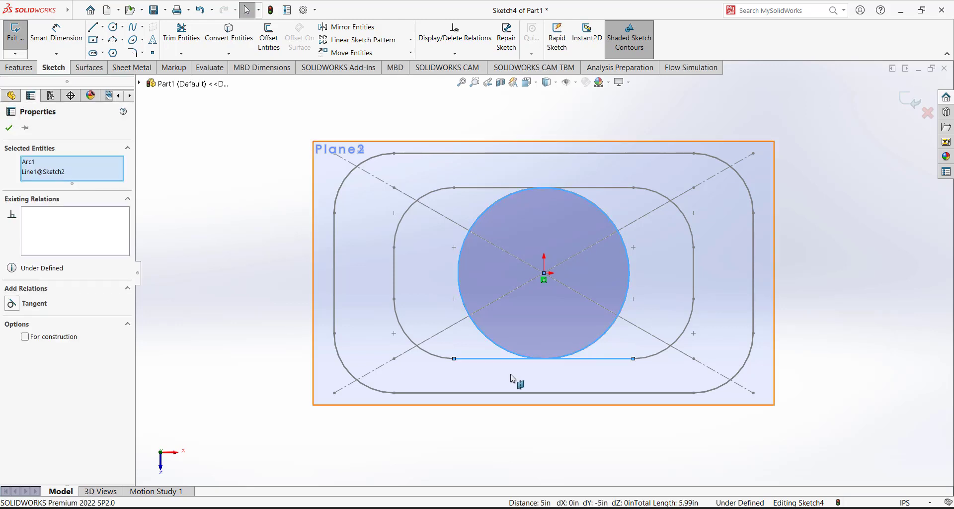
pyautogui.click(12, 304)
pyautogui.click(194, 259)
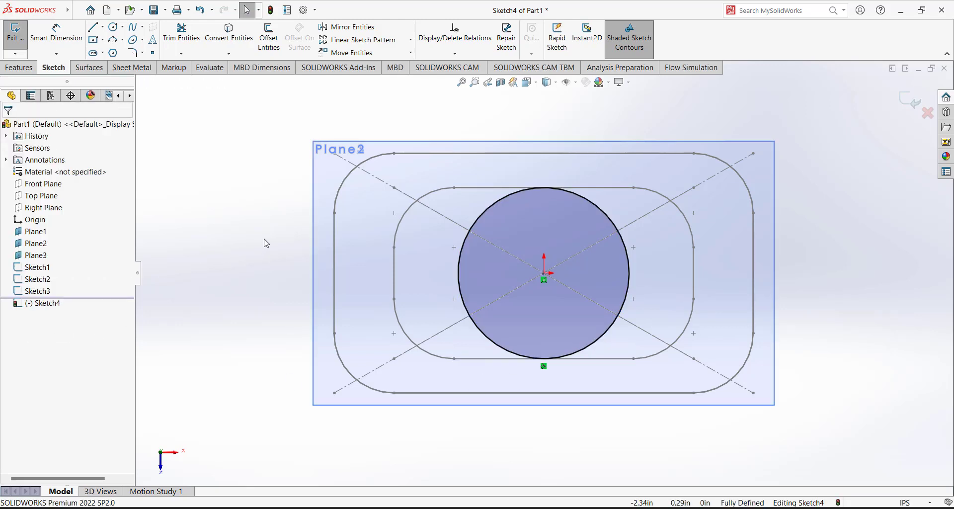
pyautogui.click(551, 192)
pyautogui.keyDown('ctrl'); pyautogui.click(541, 188); pyautogui.keyUp('ctrl')
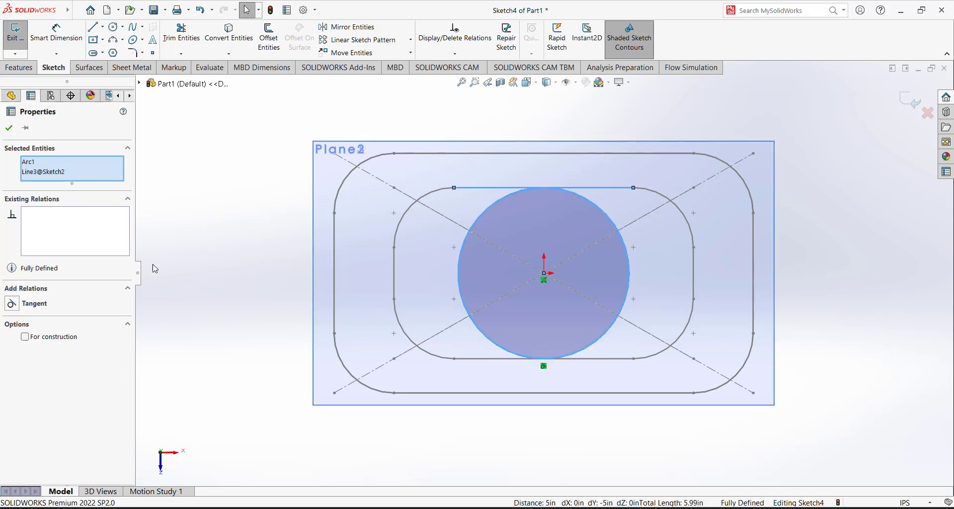
pyautogui.click(13, 303)
pyautogui.click(252, 187)
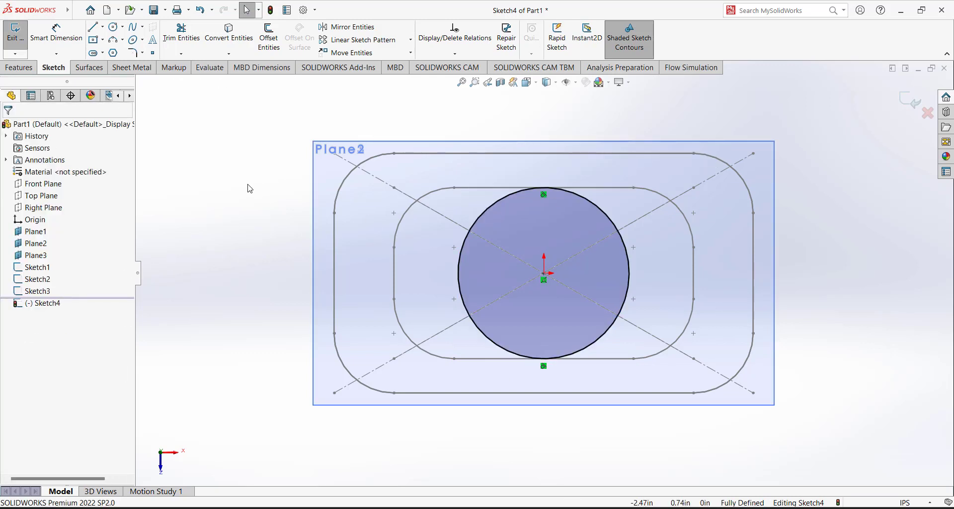
pyautogui.hotkey('ctrl', '7')
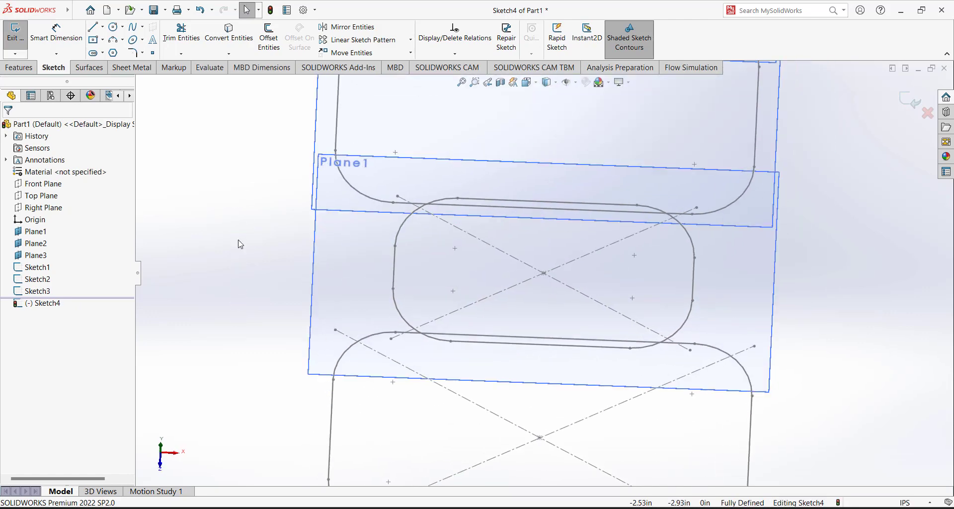
# Close Sketch4 and hide Plane1, Plane2 and Plane3, leaving only the four stacked profiles
pyautogui.moveTo(304, 271)
pyautogui.mouseDown(button='middle')
pyautogui.moveTo(347, 185)
pyautogui.moveTo(298, 169)
pyautogui.mouseUp(button='middle')
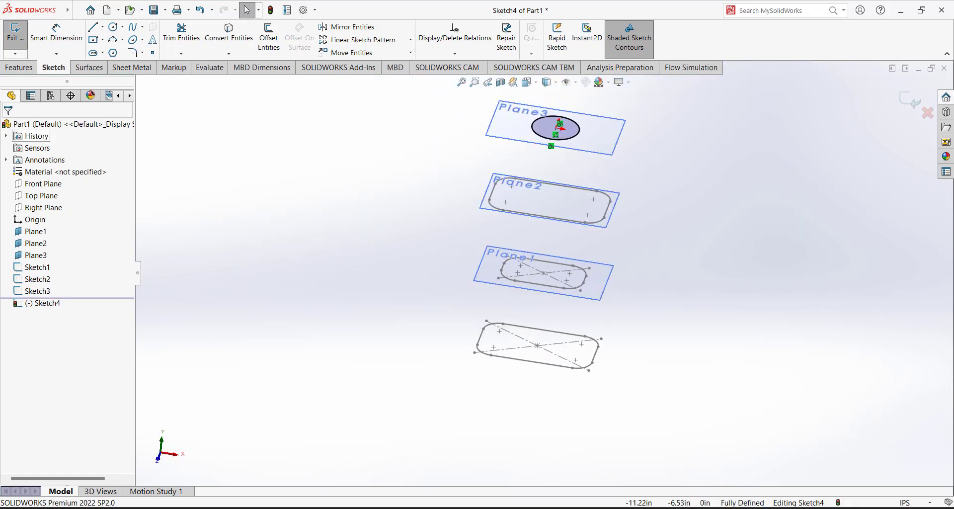
pyautogui.click(16, 35)
pyautogui.click(31, 243)
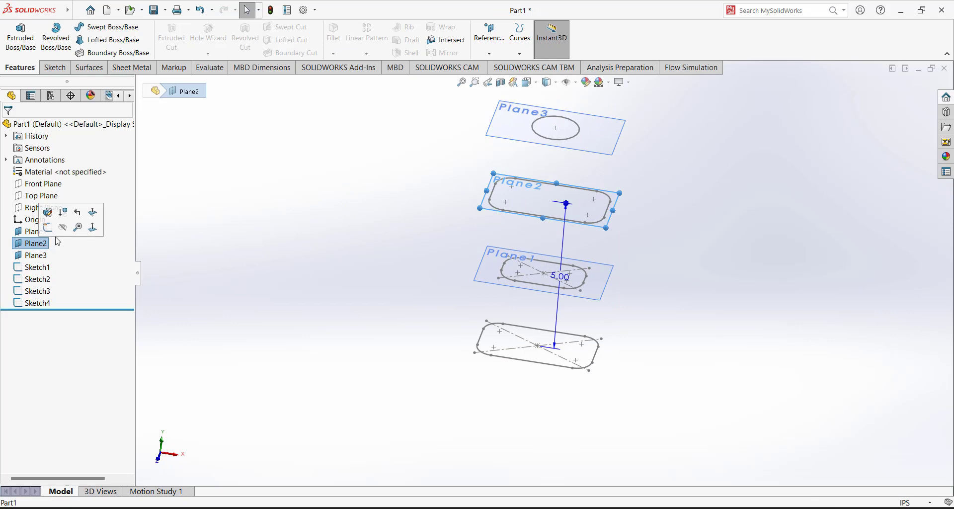
pyautogui.click(61, 229)
pyautogui.click(32, 255)
pyautogui.click(62, 239)
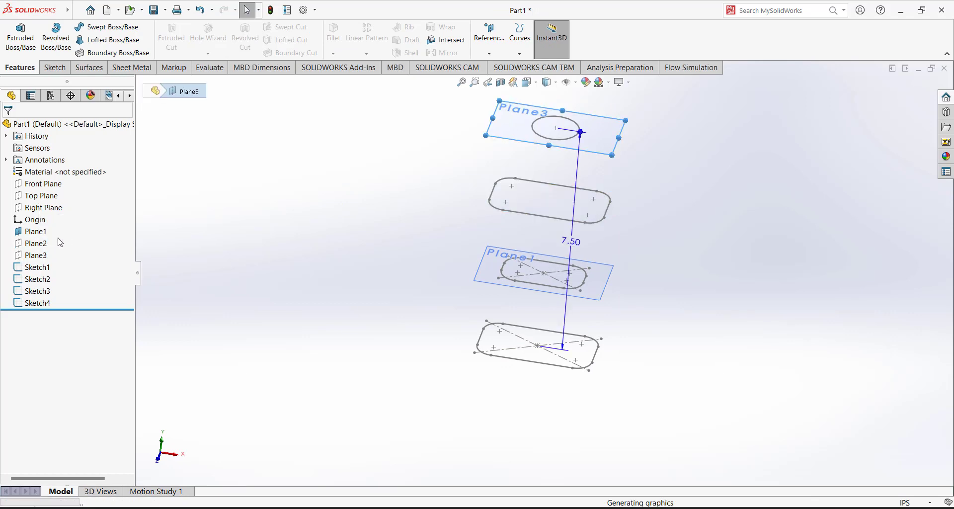
pyautogui.click(39, 231)
pyautogui.click(62, 218)
pyautogui.moveTo(382, 266)
pyautogui.mouseDown(button='middle')
pyautogui.moveTo(376, 320)
pyautogui.moveTo(362, 291)
pyautogui.moveTo(370, 298)
pyautogui.mouseUp(button='middle')
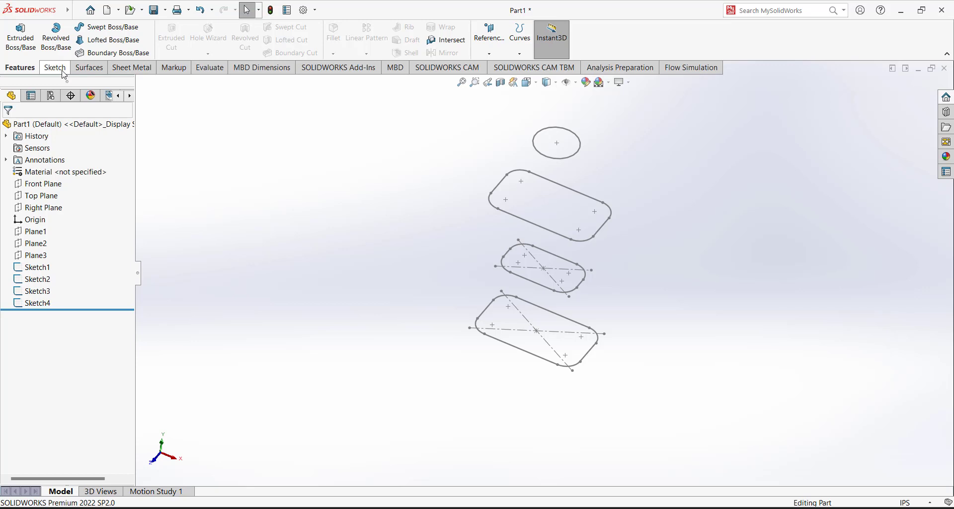
# Start a lofted boss with Sketch1 through Sketch4 as profiles, base to neck circle
pyautogui.click(107, 43)
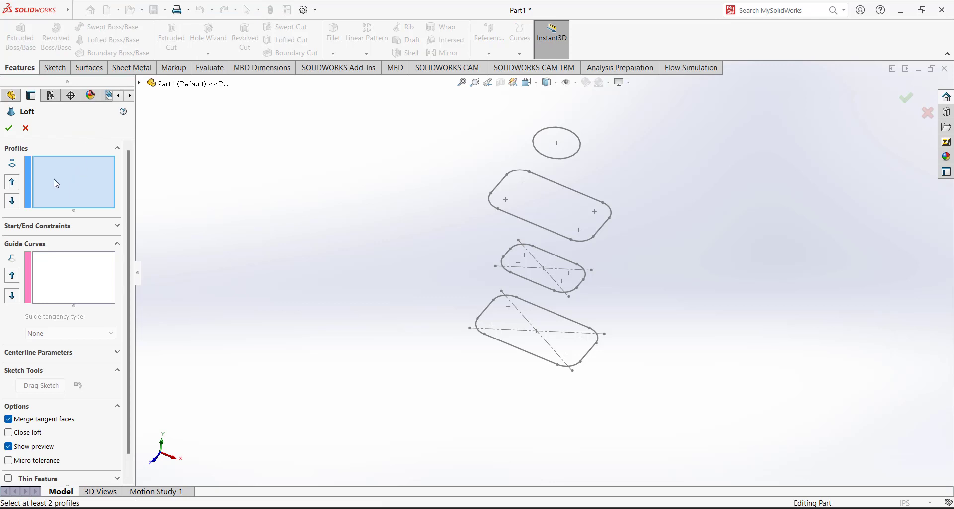
pyautogui.click(66, 178)
pyautogui.click(517, 349)
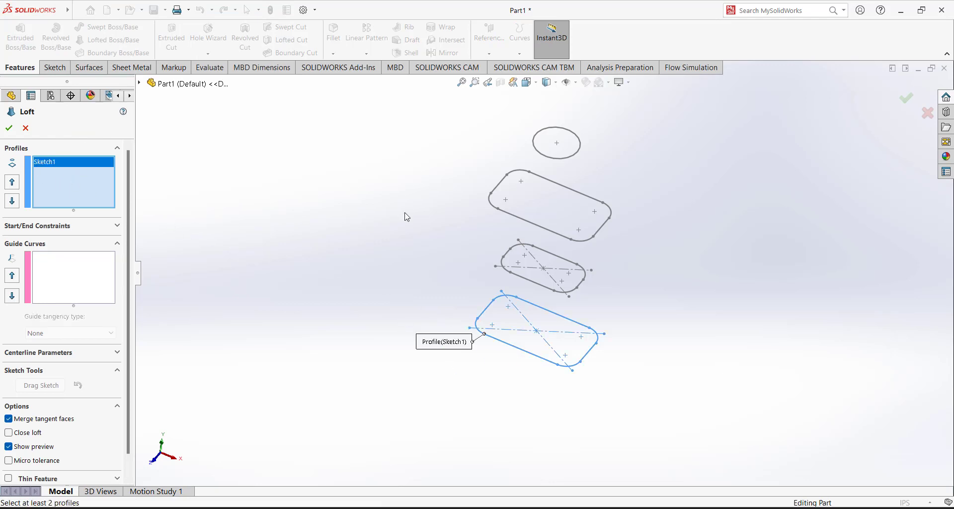
pyautogui.click(498, 275)
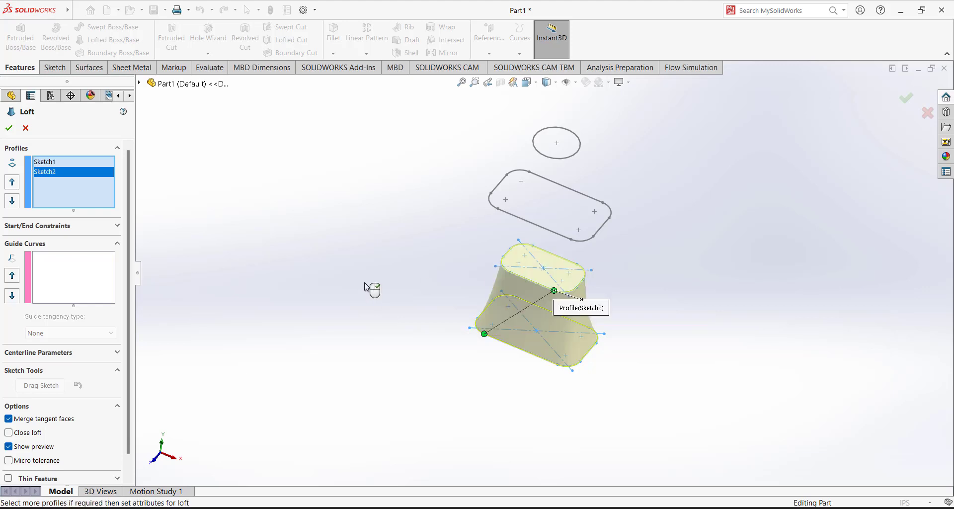
pyautogui.click(497, 208)
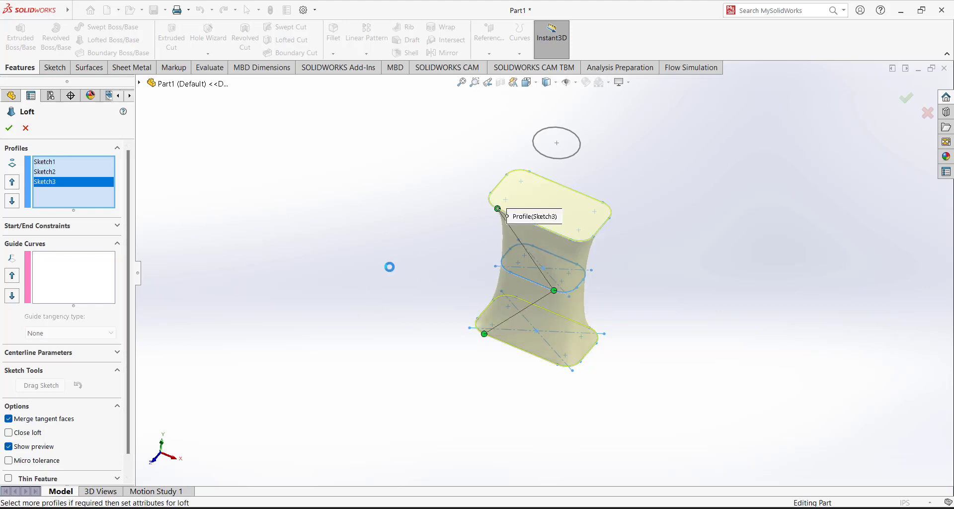
pyautogui.click(570, 154)
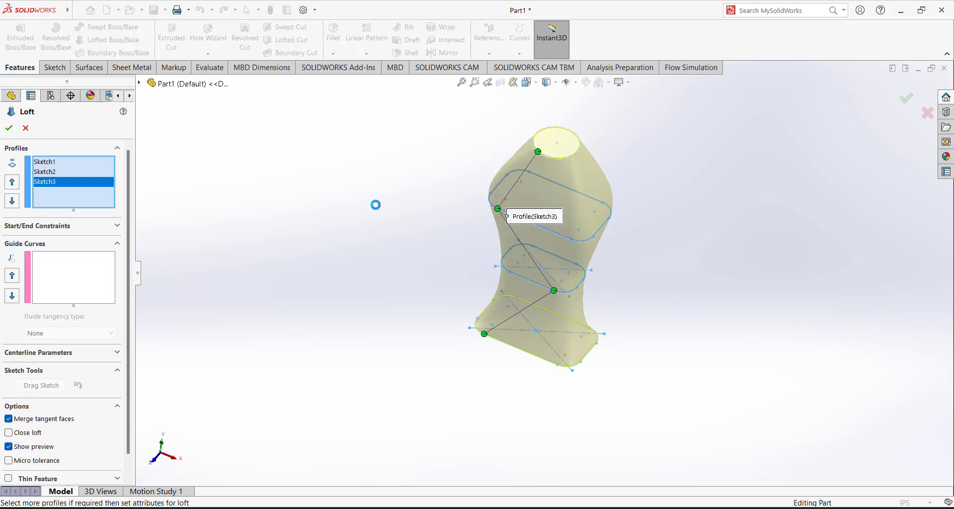
pyautogui.moveTo(385, 171); pyautogui.dragTo(364, 147, button='middle')
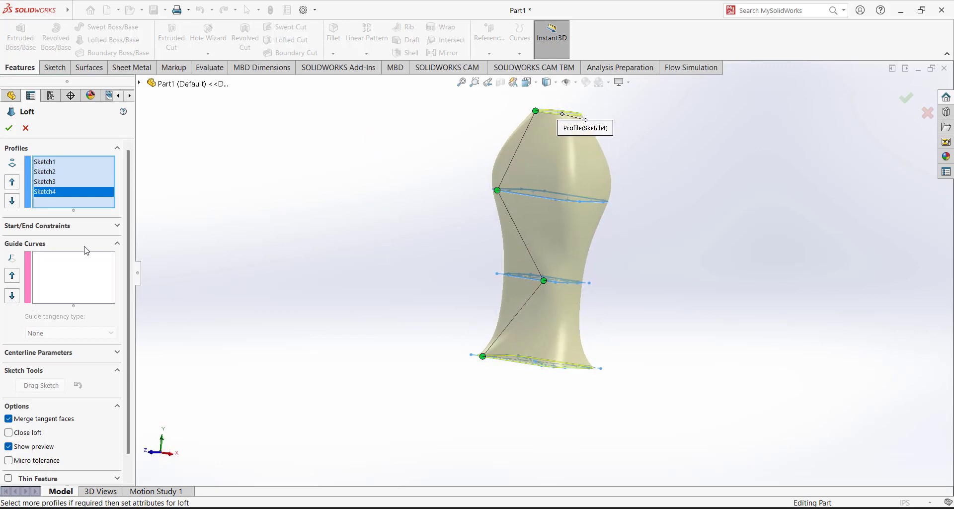
pyautogui.moveTo(354, 246)
pyautogui.mouseDown(button='middle')
pyautogui.moveTo(392, 277)
pyautogui.moveTo(381, 332)
pyautogui.moveTo(388, 264)
pyautogui.moveTo(462, 257)
pyautogui.moveTo(394, 238)
pyautogui.moveTo(549, 332)
pyautogui.moveTo(404, 298)
pyautogui.moveTo(384, 315)
pyautogui.moveTo(416, 305)
pyautogui.moveTo(398, 324)
pyautogui.moveTo(432, 232)
pyautogui.mouseUp(button='middle')
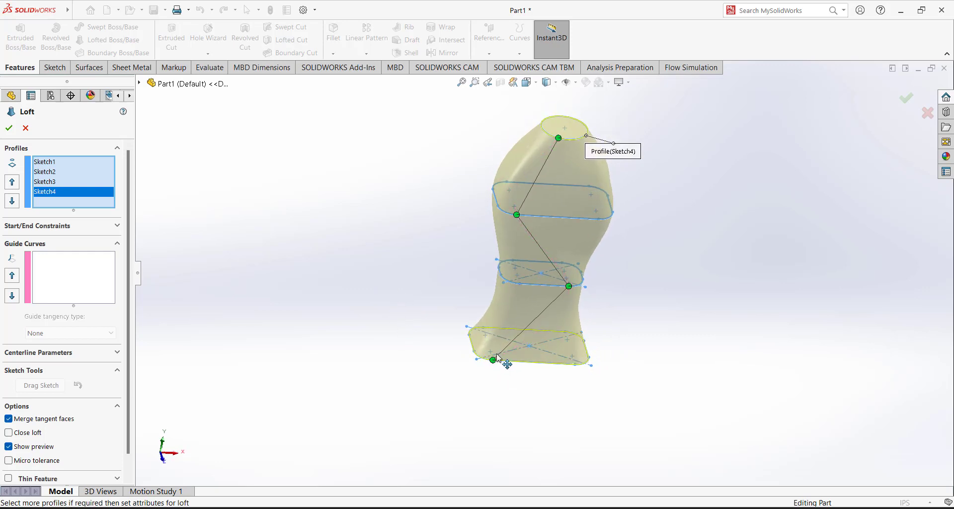
# Realign the Sketch3 and Sketch2 connectors to untwist the loft, then accept it
pyautogui.moveTo(568, 286)
pyautogui.mouseDown()
pyautogui.moveTo(523, 293)
pyautogui.moveTo(520, 284)
pyautogui.mouseUp()
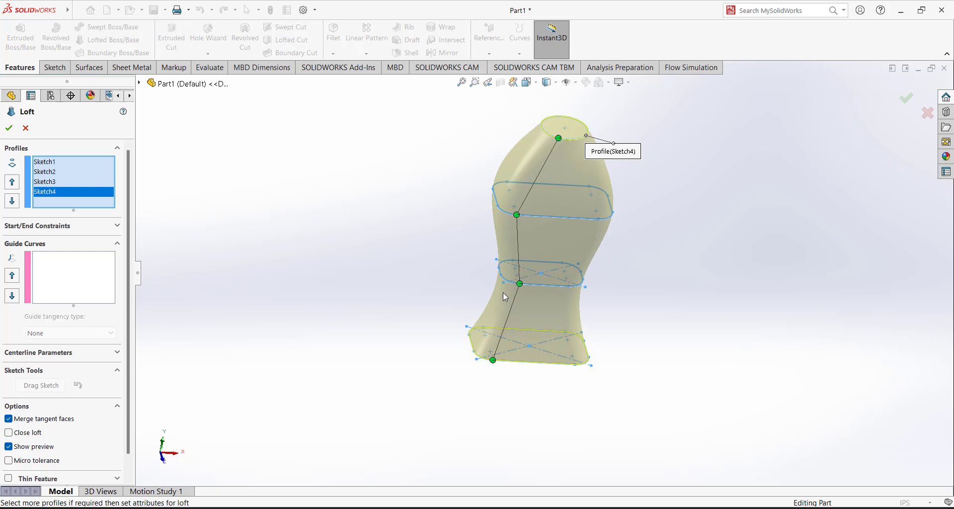
pyautogui.moveTo(422, 286)
pyautogui.mouseDown(button='middle')
pyautogui.moveTo(392, 244)
pyautogui.moveTo(401, 281)
pyautogui.moveTo(419, 273)
pyautogui.mouseUp(button='middle')
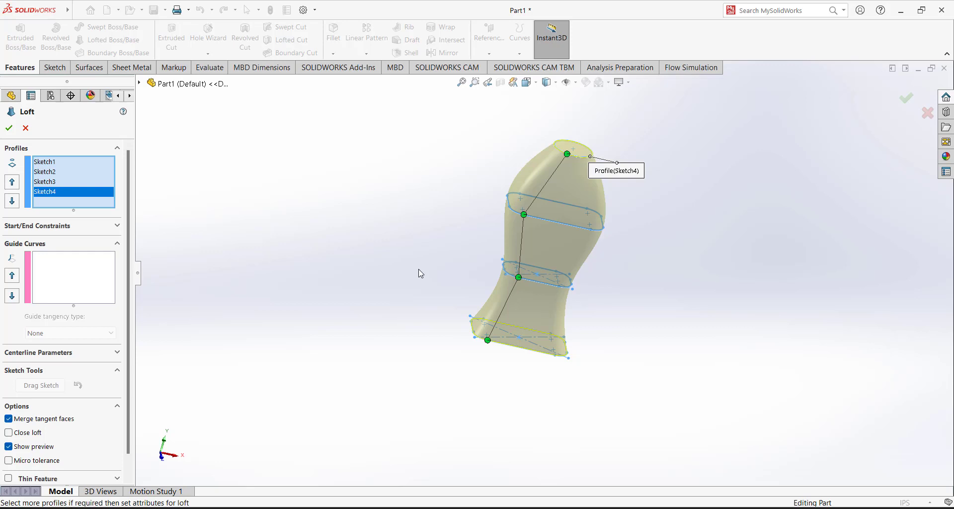
pyautogui.moveTo(427, 273); pyautogui.dragTo(437, 252, button='middle')
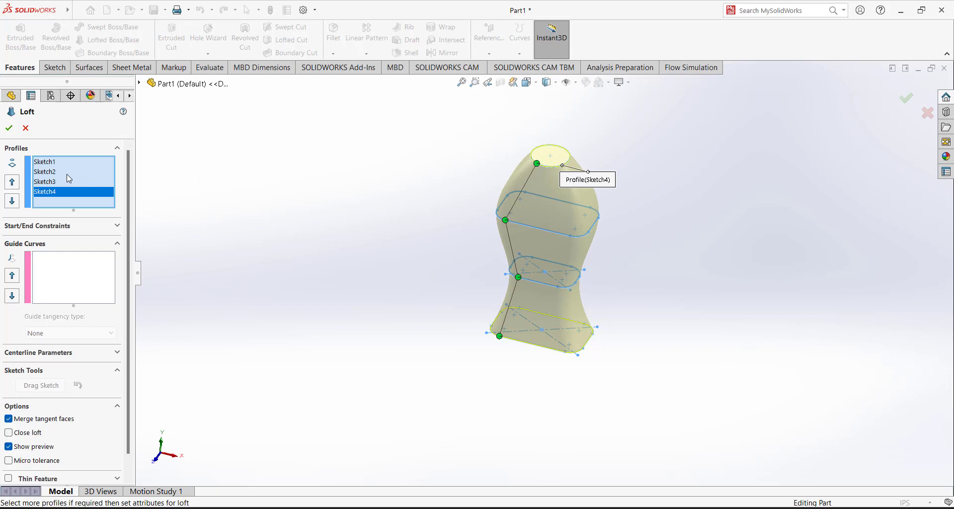
pyautogui.moveTo(512, 238)
pyautogui.mouseDown(button='middle')
pyautogui.moveTo(498, 234)
pyautogui.moveTo(544, 231)
pyautogui.mouseUp(button='middle')
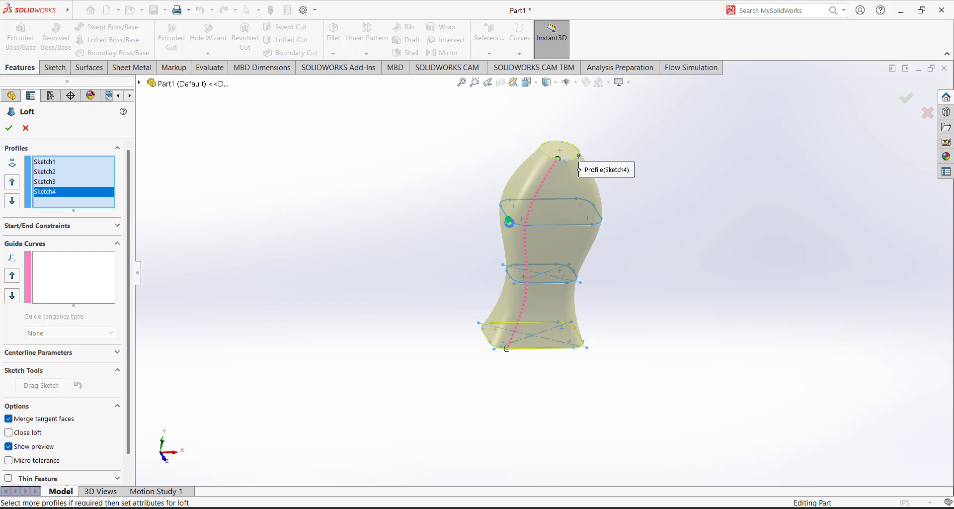
pyautogui.moveTo(475, 233); pyautogui.dragTo(456, 225, button='middle')
pyautogui.moveTo(505, 222)
pyautogui.mouseDown()
pyautogui.moveTo(499, 207)
pyautogui.moveTo(530, 230)
pyautogui.moveTo(516, 235)
pyautogui.mouseUp()
pyautogui.moveTo(510, 224); pyautogui.dragTo(428, 244, button='middle')
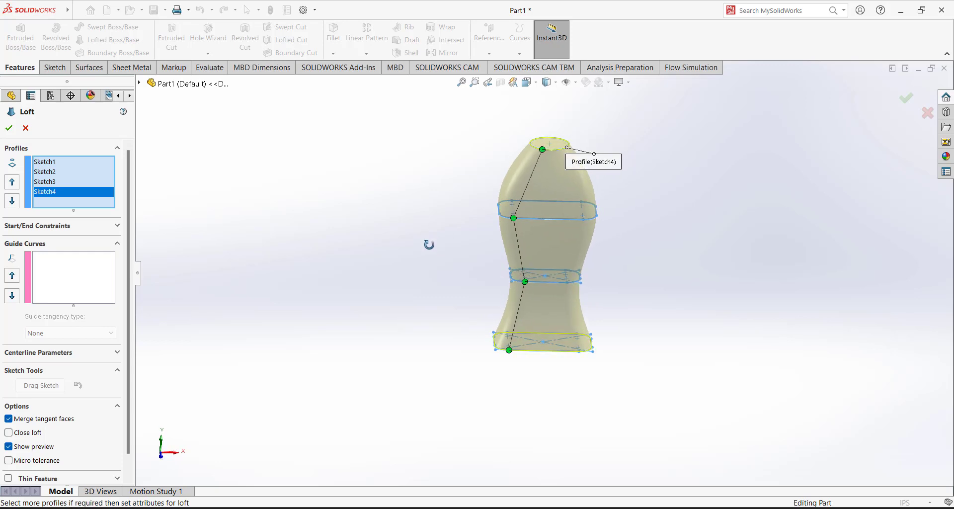
pyautogui.moveTo(428, 245)
pyautogui.mouseDown(button='middle')
pyautogui.moveTo(480, 242)
pyautogui.moveTo(406, 247)
pyautogui.moveTo(385, 298)
pyautogui.moveTo(464, 221)
pyautogui.moveTo(490, 213)
pyautogui.moveTo(473, 215)
pyautogui.moveTo(434, 258)
pyautogui.mouseUp(button='middle')
pyautogui.click(9, 128)
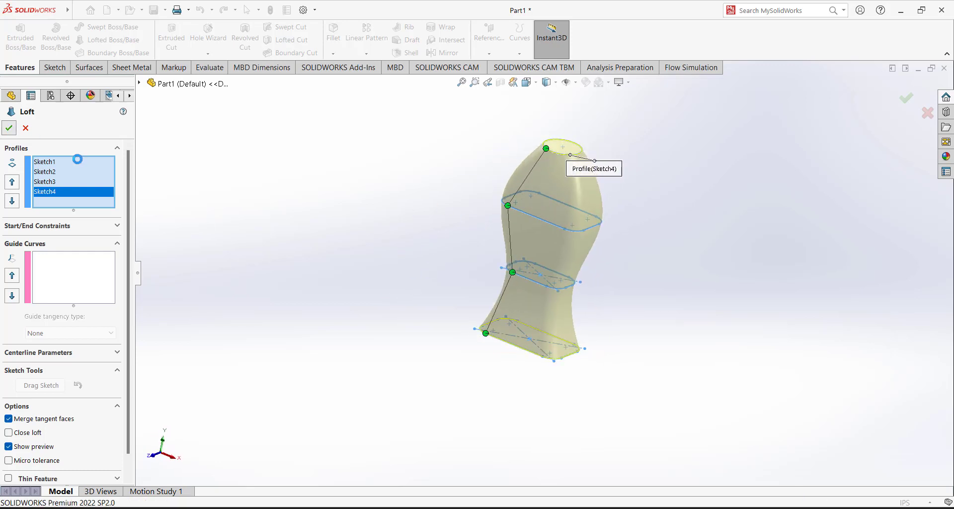
# Fillet the bottom edge loop of the loft body with a 0.25in radius
pyautogui.click(314, 226)
pyautogui.moveTo(424, 207); pyautogui.dragTo(451, 283, button='middle')
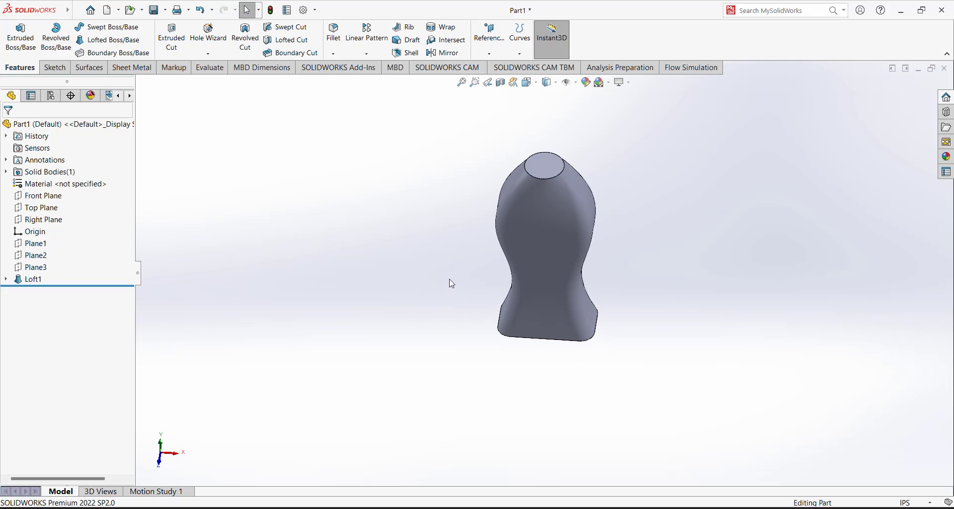
pyautogui.click(333, 33)
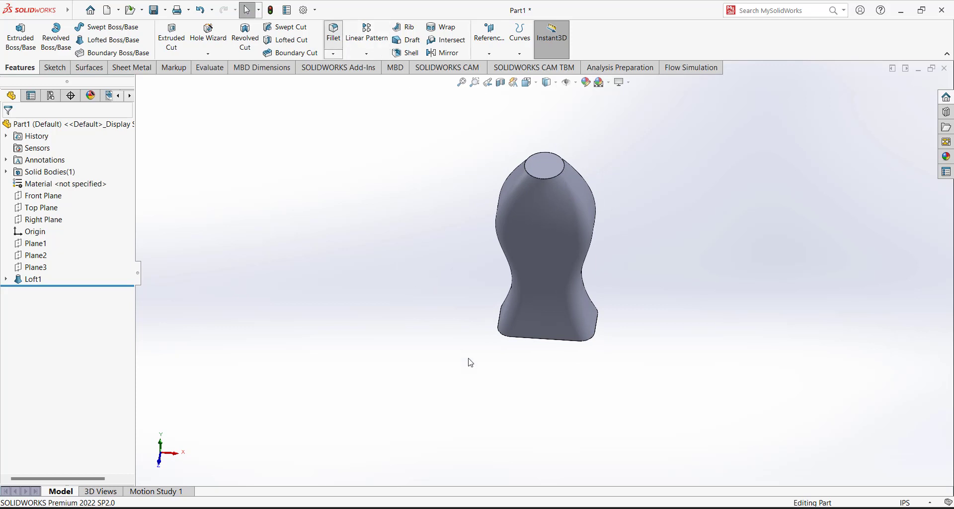
pyautogui.click(514, 338)
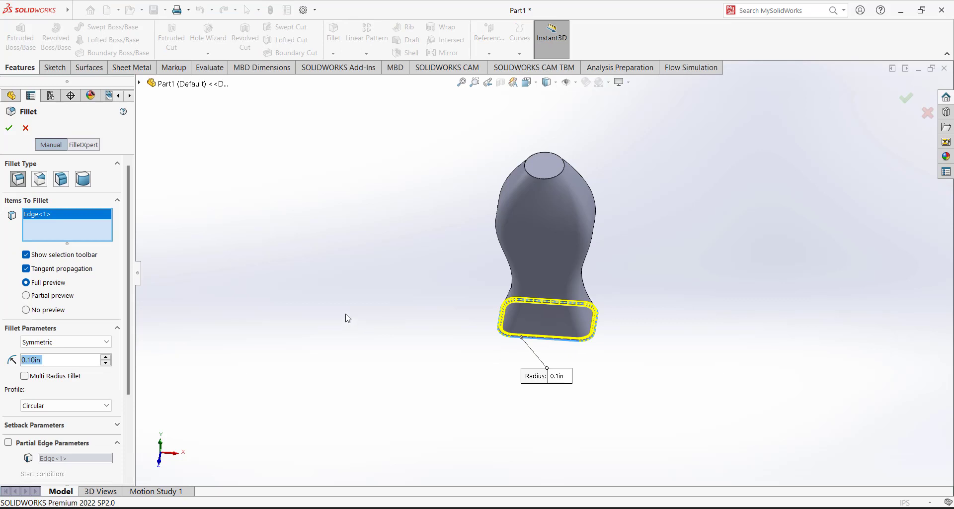
pyautogui.write('0.25')
pyautogui.press('Return')
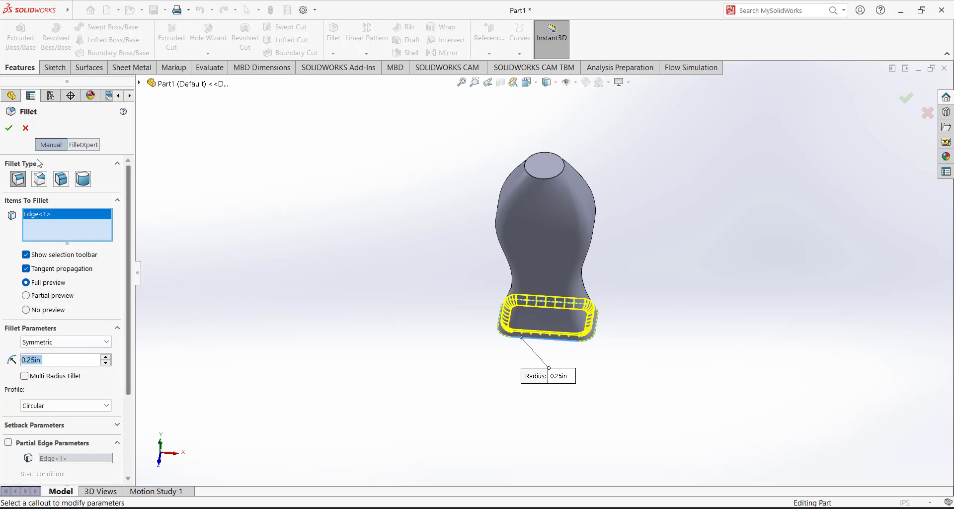
pyautogui.press('Return')
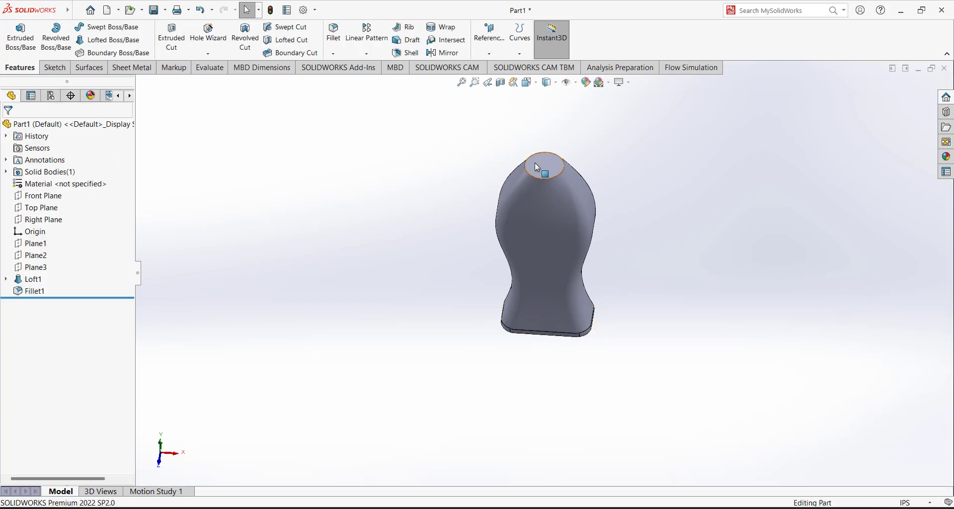
# Start a new sketch on the bottle's top face
pyautogui.click(55, 68)
pyautogui.click(15, 33)
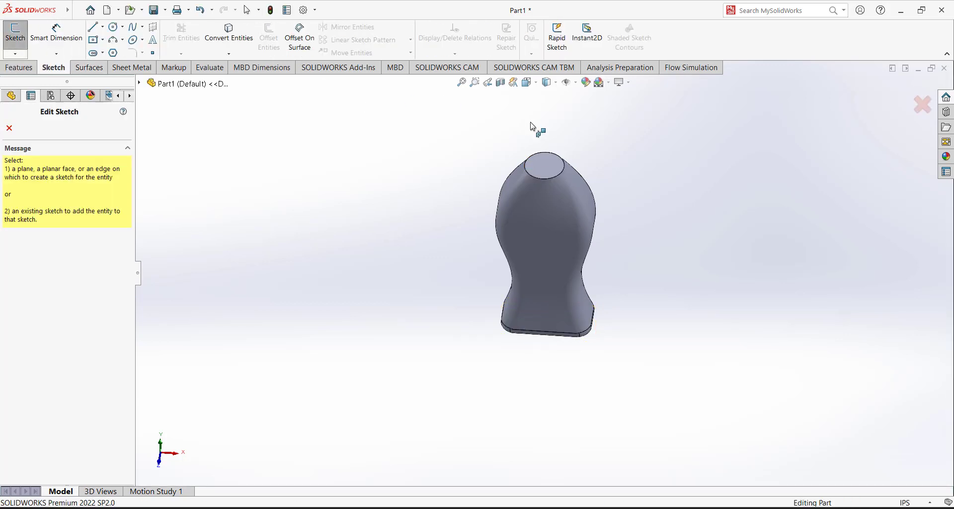
pyautogui.click(550, 170)
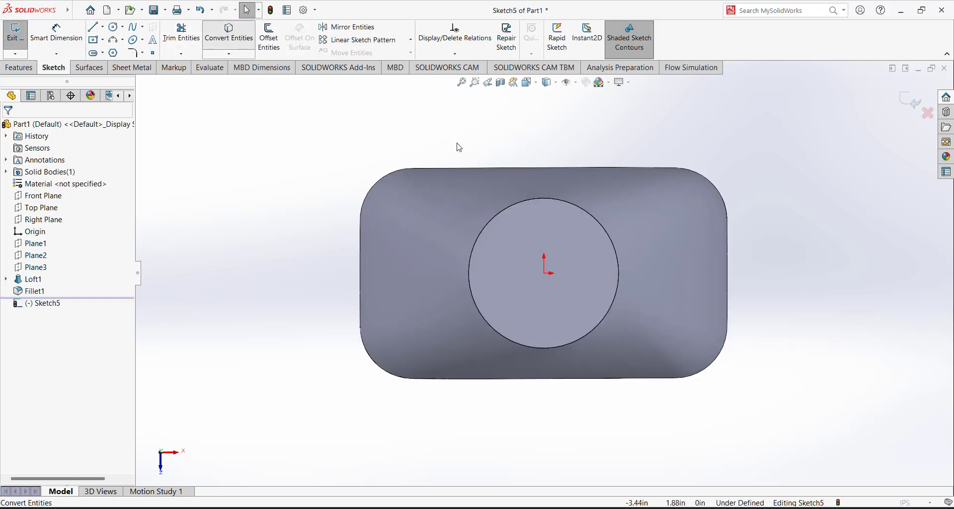
# Convert all eight neck circle edges (Edge<1>–<8>) into the sketch
pyautogui.click(557, 203)
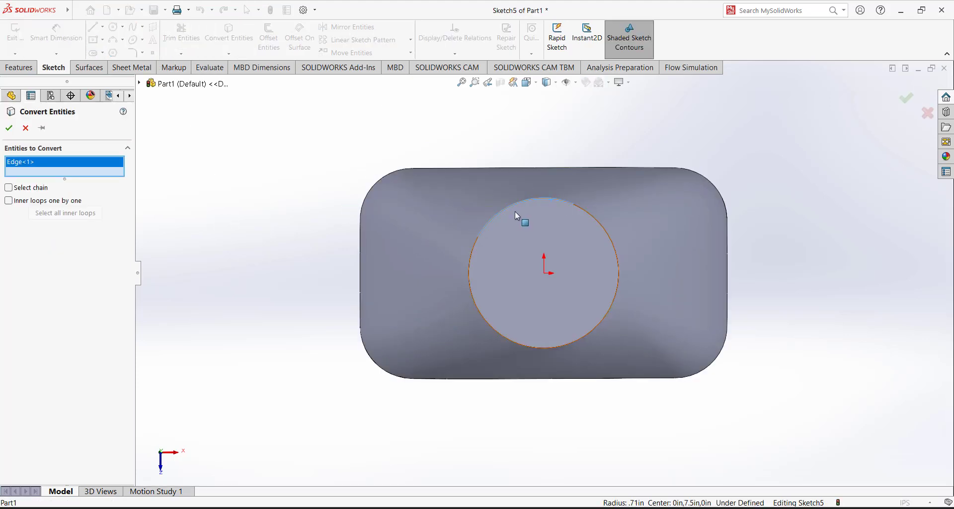
pyautogui.click(472, 267)
pyautogui.click(488, 307)
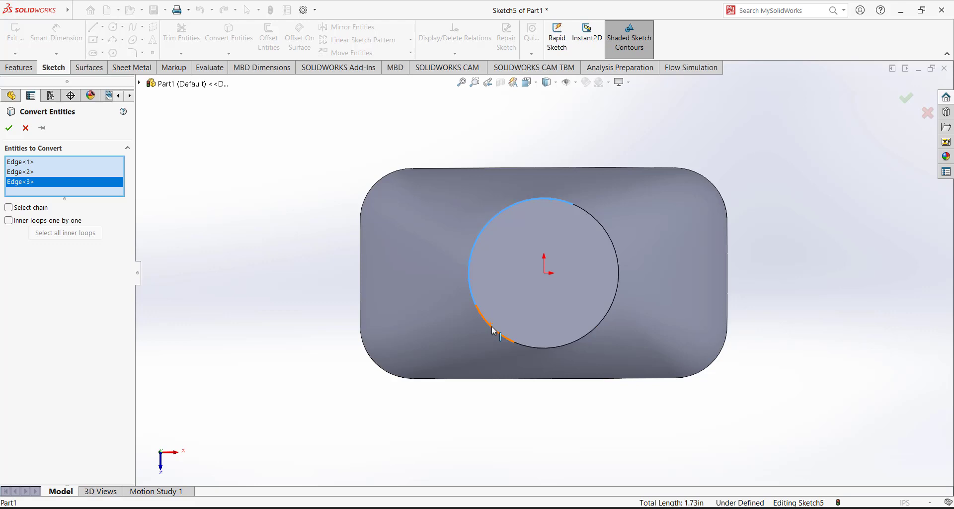
pyautogui.click(493, 331)
pyautogui.click(548, 347)
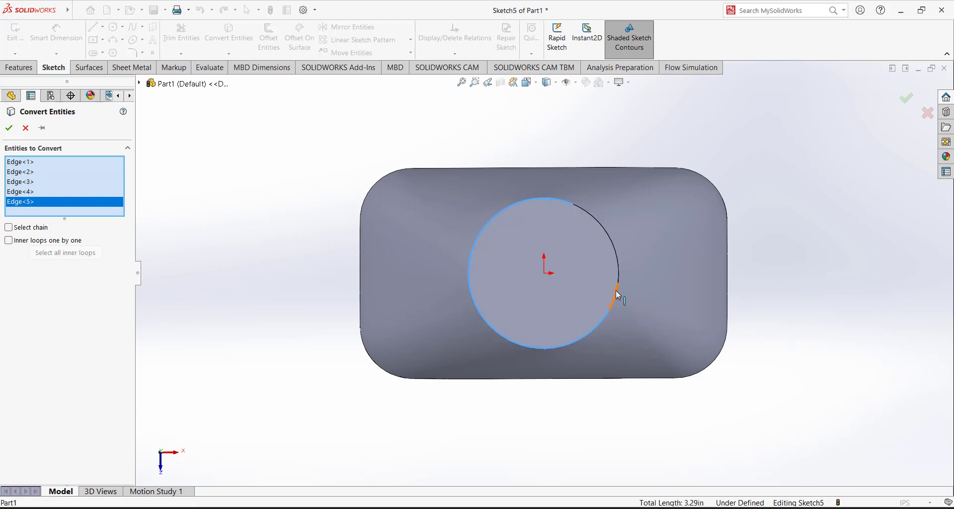
pyautogui.click(616, 293)
pyautogui.click(615, 250)
pyautogui.click(598, 219)
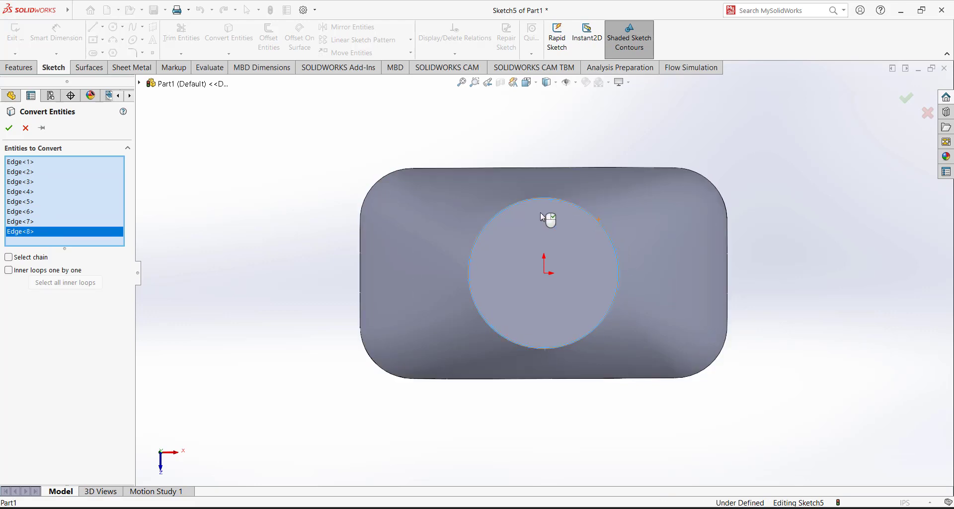
pyautogui.click(9, 127)
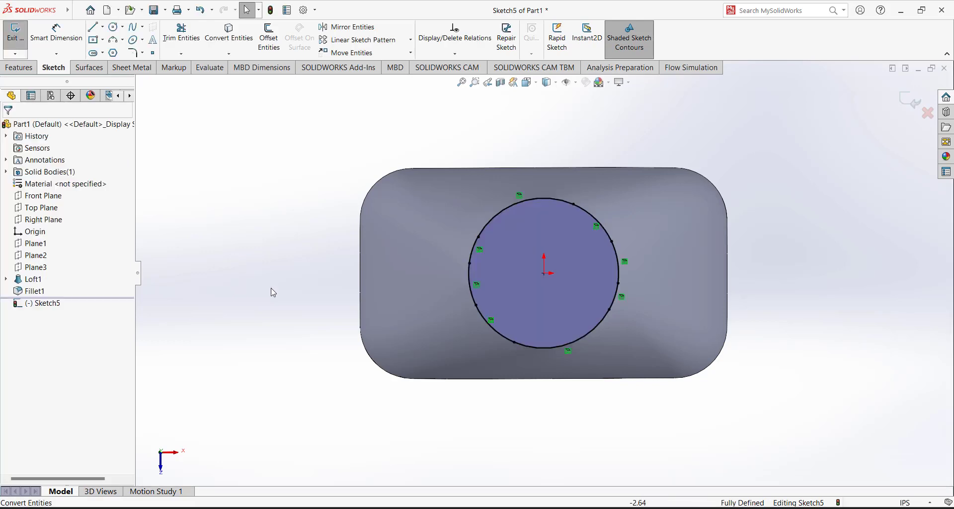
pyautogui.moveTo(270, 292)
pyautogui.mouseDown(button='middle')
pyautogui.moveTo(277, 304)
pyautogui.moveTo(241, 245)
pyautogui.mouseUp(button='middle')
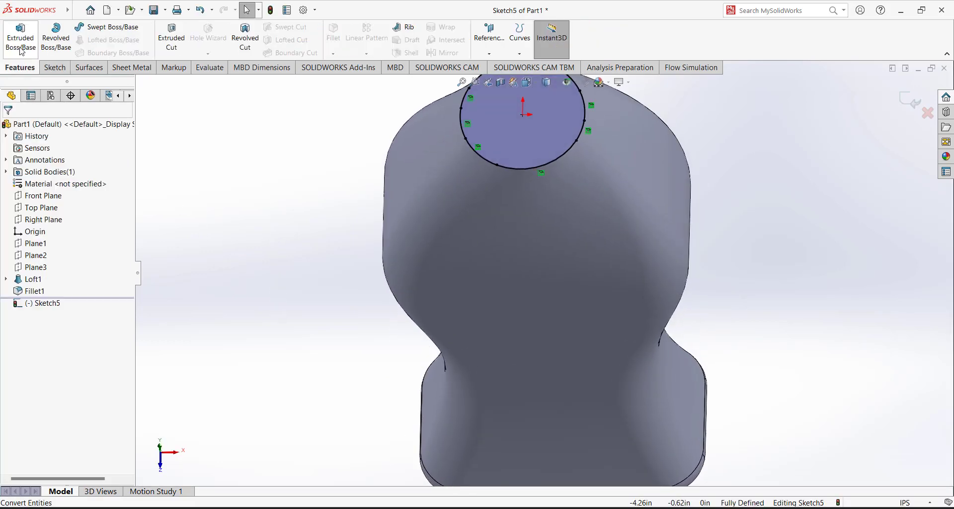
# Extrude Sketch5 0.75in upward as a cylindrical neck on the bottle
pyautogui.press('f')
pyautogui.press('e')
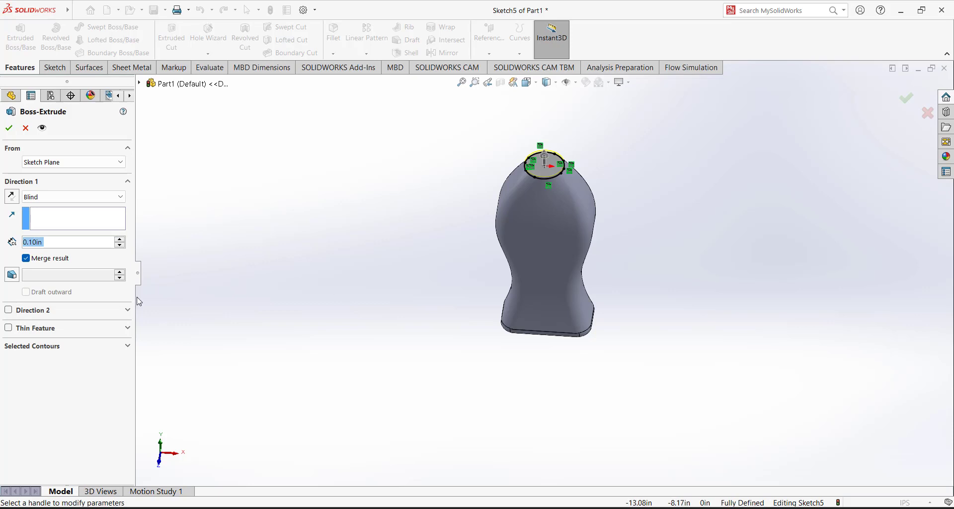
pyautogui.write('0.')
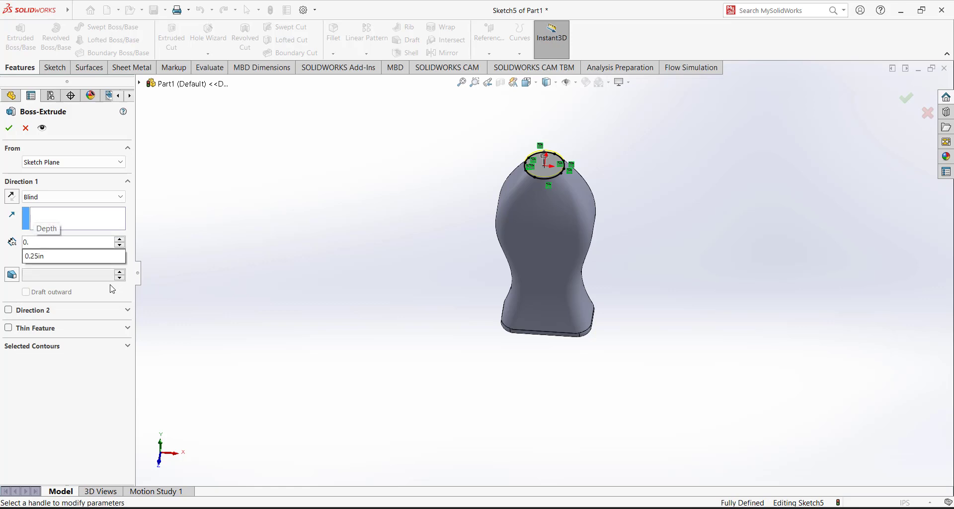
pyautogui.press('BackSpace')
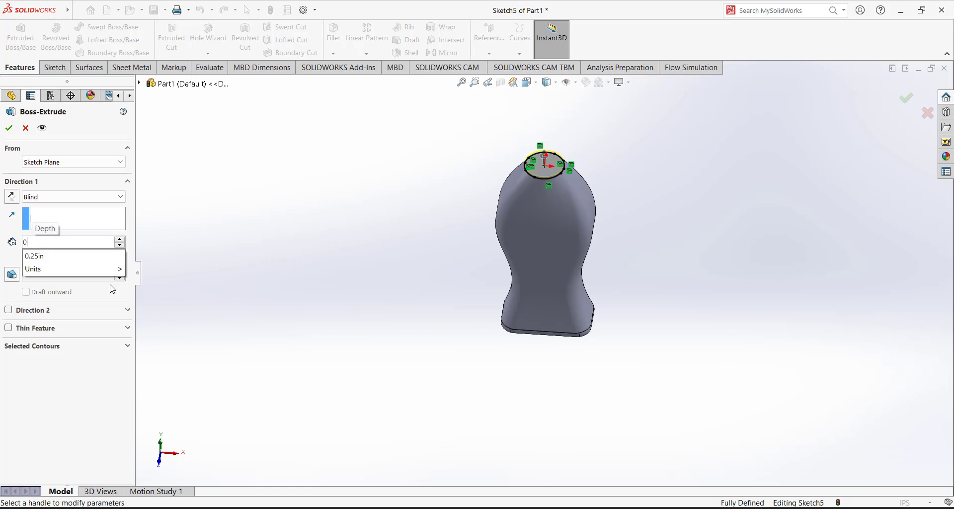
pyautogui.write('.75')
pyautogui.press('Return')
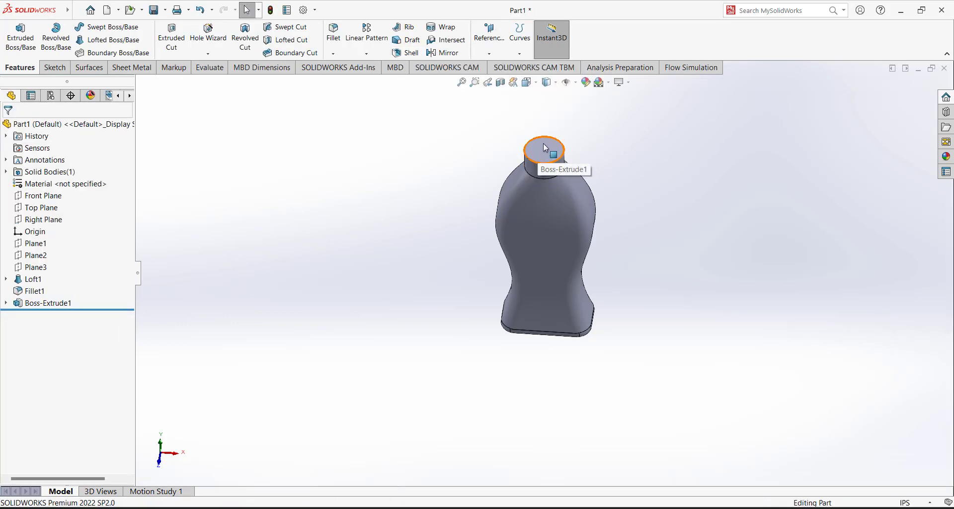
# Shell the bottle with 0.125in walls, removing the neck's top face
pyautogui.moveTo(432, 178); pyautogui.dragTo(455, 127, button='middle')
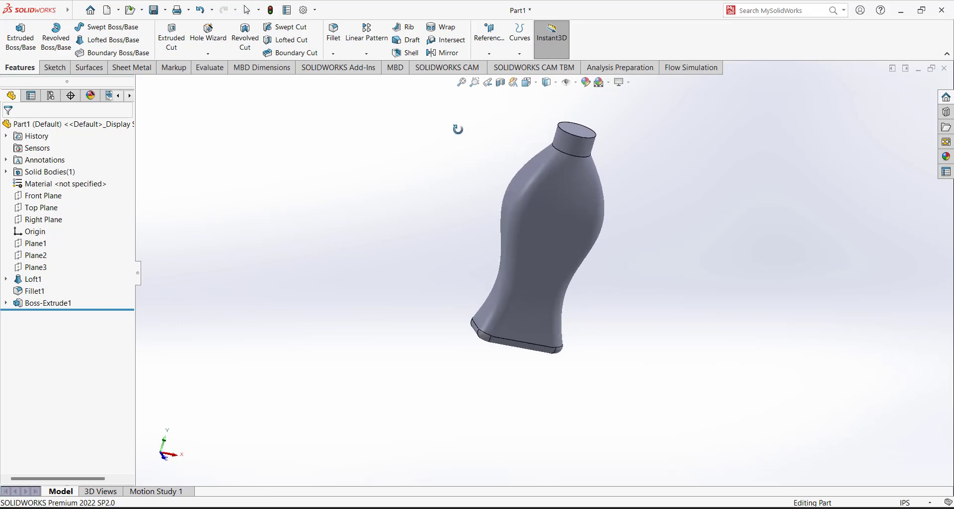
pyautogui.click(410, 55)
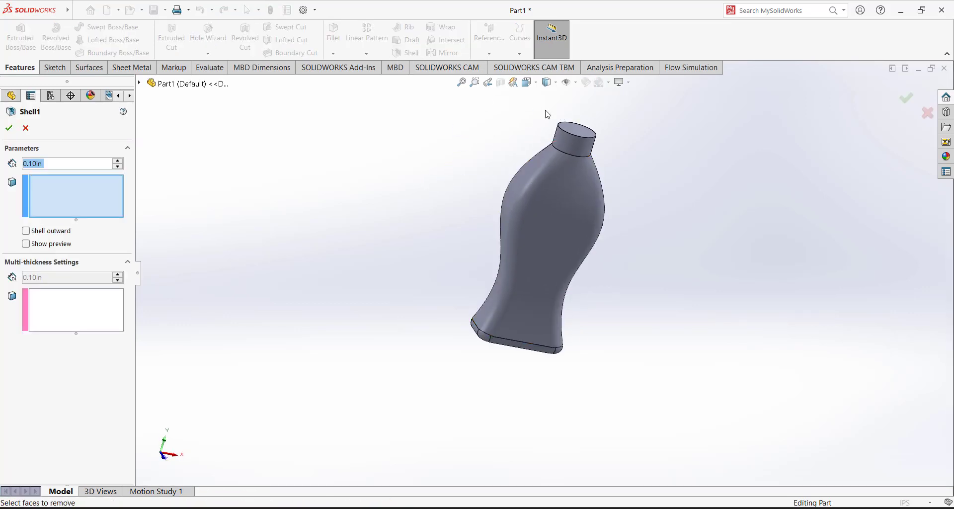
pyautogui.moveTo(546, 115); pyautogui.dragTo(570, 154, button='middle')
pyautogui.click(567, 157)
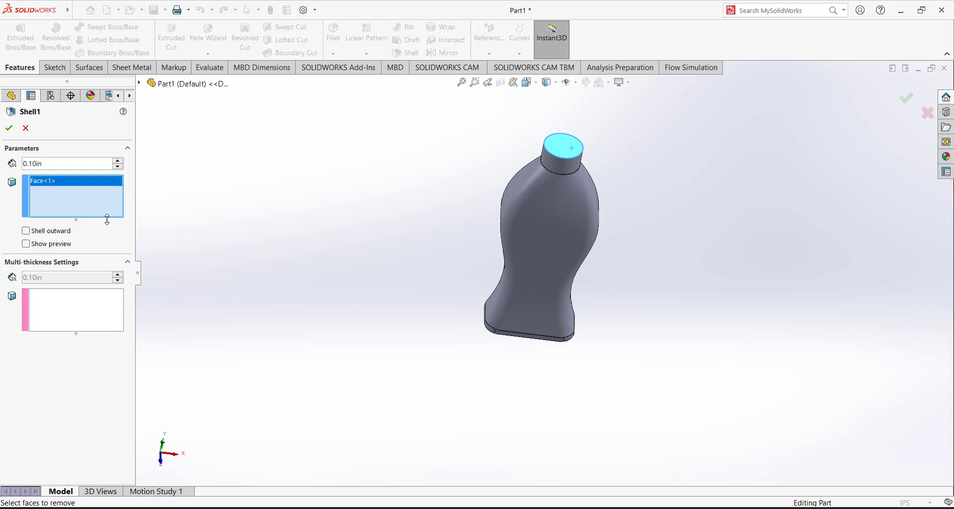
pyautogui.click(58, 164)
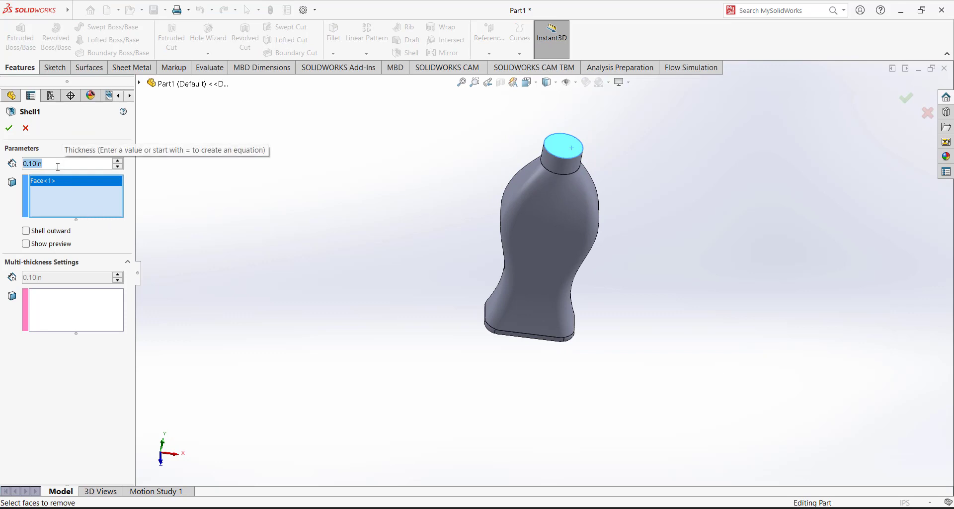
pyautogui.write('0.125')
pyautogui.press('Return')
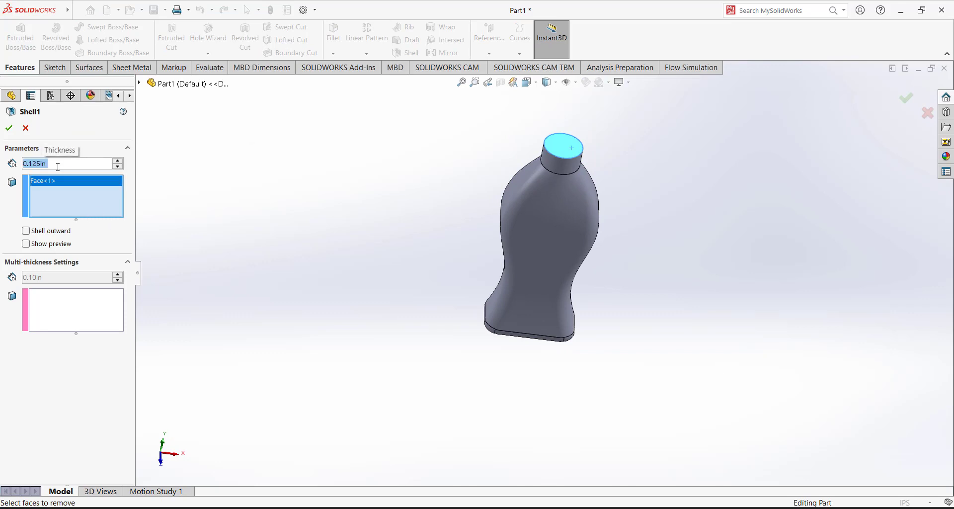
pyautogui.click(9, 127)
# Inspect the hollow bottle through the open neck, then return to Isometric view
pyautogui.moveTo(368, 182); pyautogui.dragTo(372, 212, button='middle')
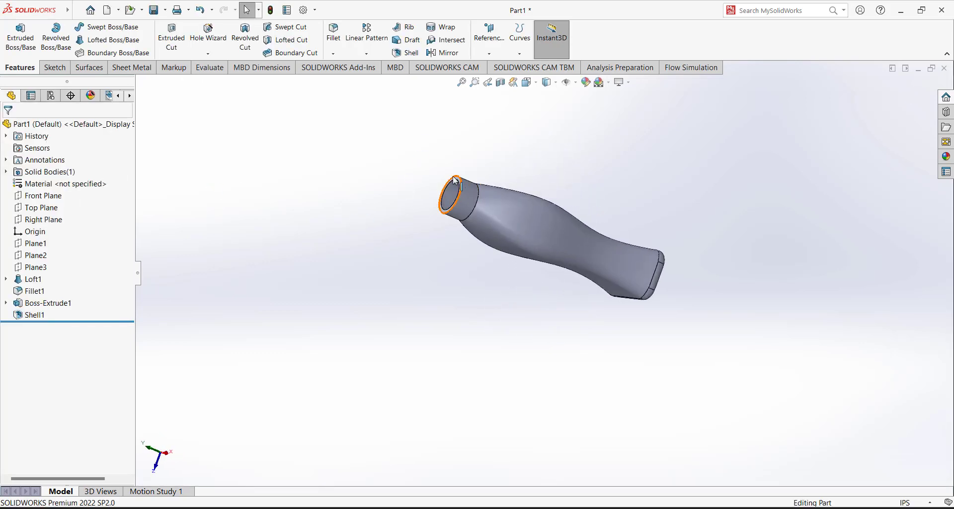
pyautogui.scroll(-4, 514, 144)
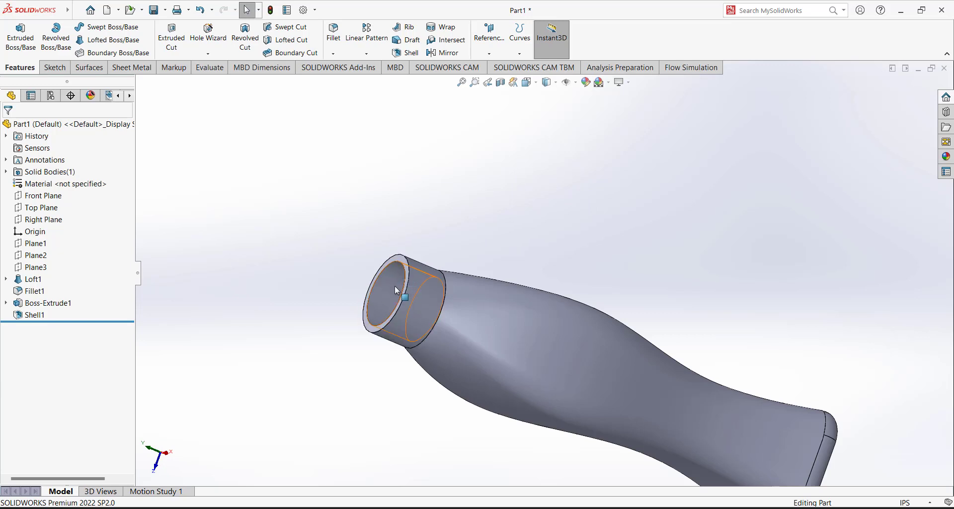
pyautogui.moveTo(388, 279); pyautogui.dragTo(423, 260, button='middle')
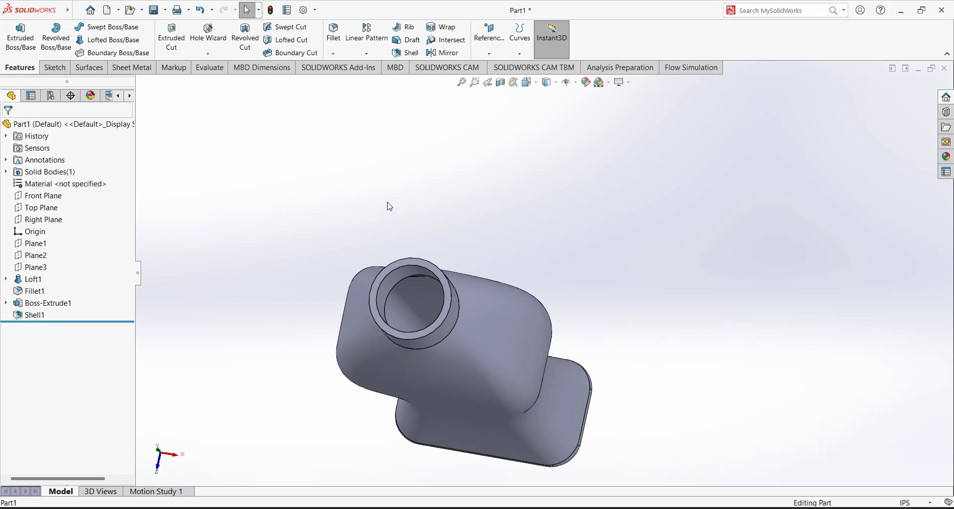
pyautogui.click(527, 82)
pyautogui.click(545, 115)
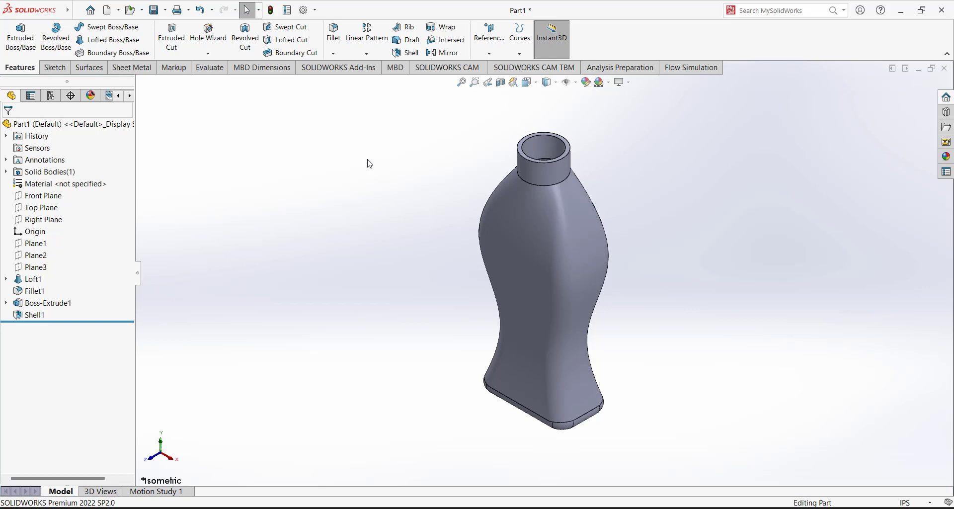
# Sketch on Front Plane and draw a vertical centerline up from the origin
pyautogui.click(54, 68)
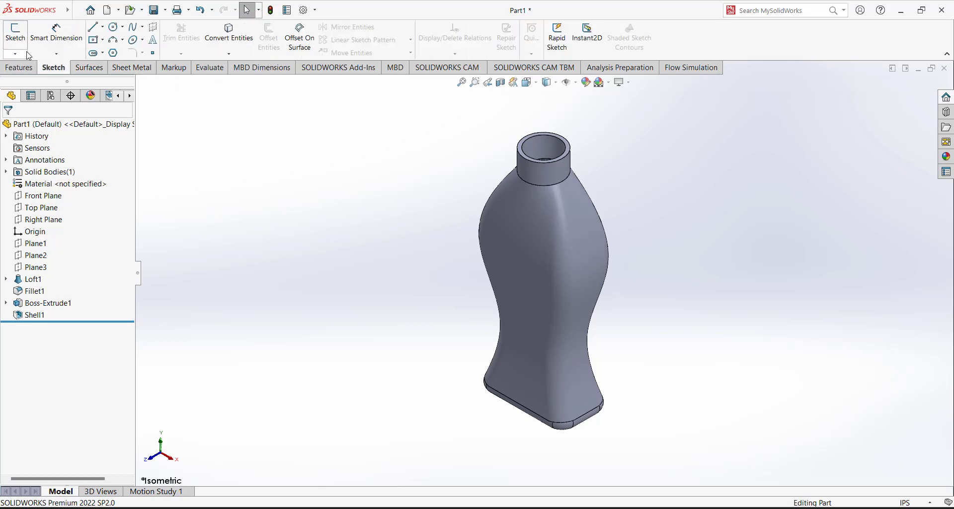
pyautogui.click(16, 35)
pyautogui.click(140, 83)
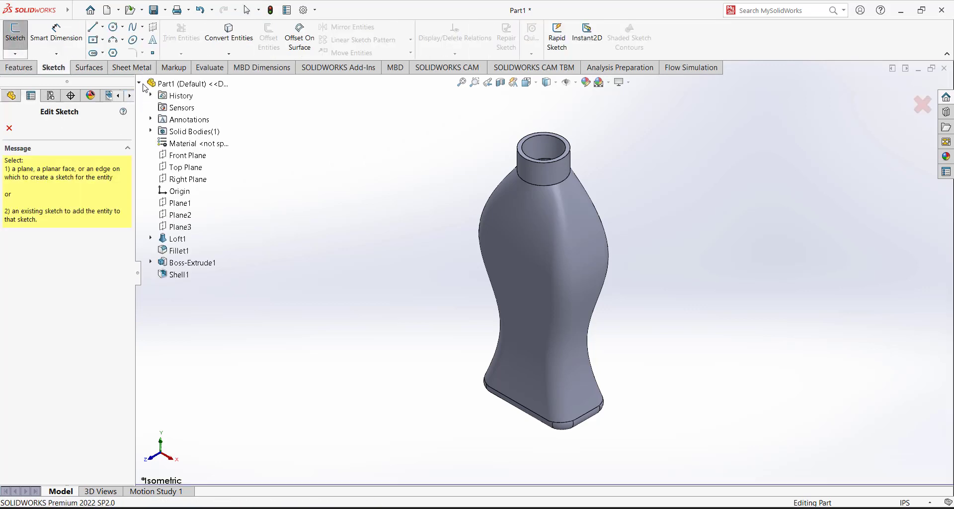
pyautogui.click(183, 156)
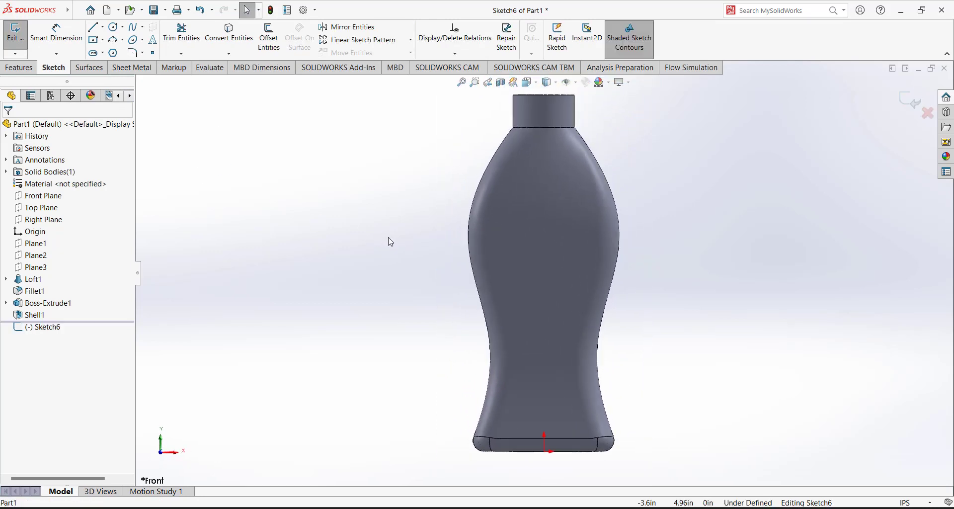
pyautogui.click(102, 26)
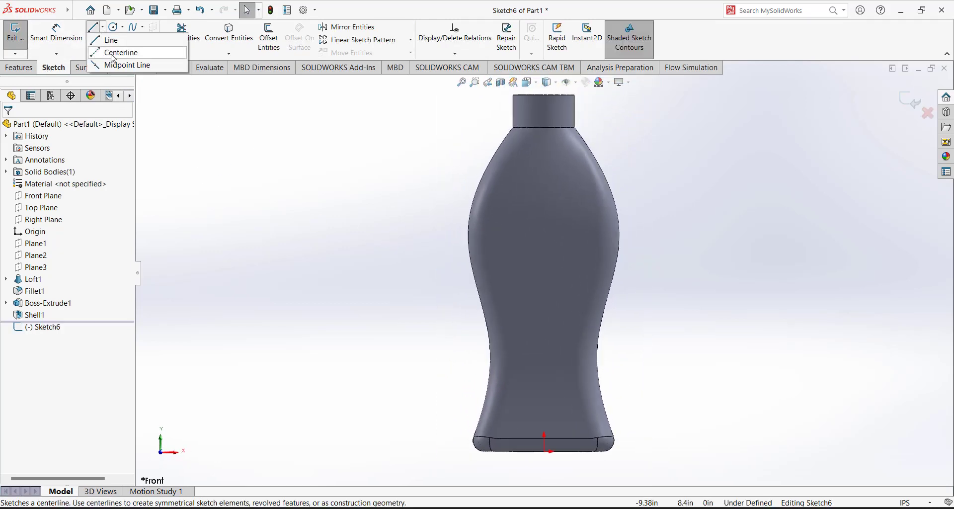
pyautogui.click(114, 45)
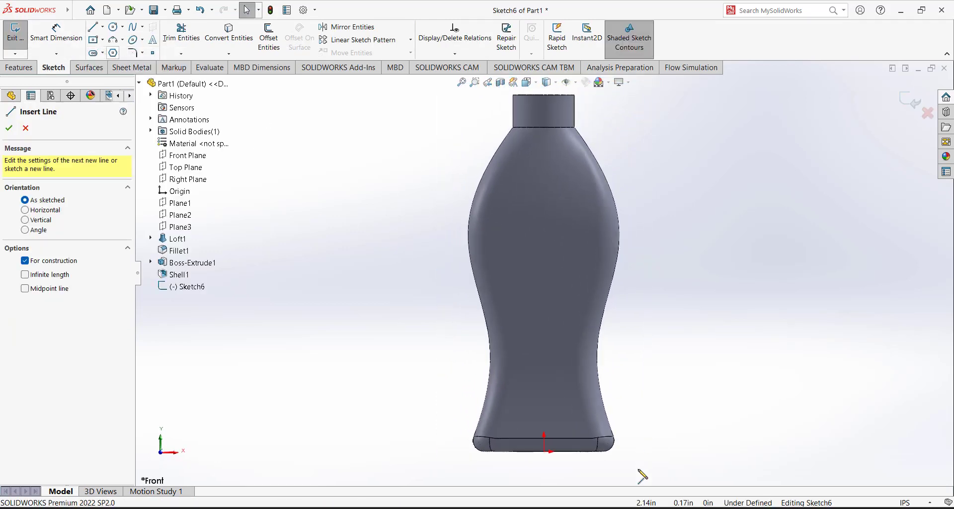
pyautogui.click(544, 436)
pyautogui.rightClick(449, 241)
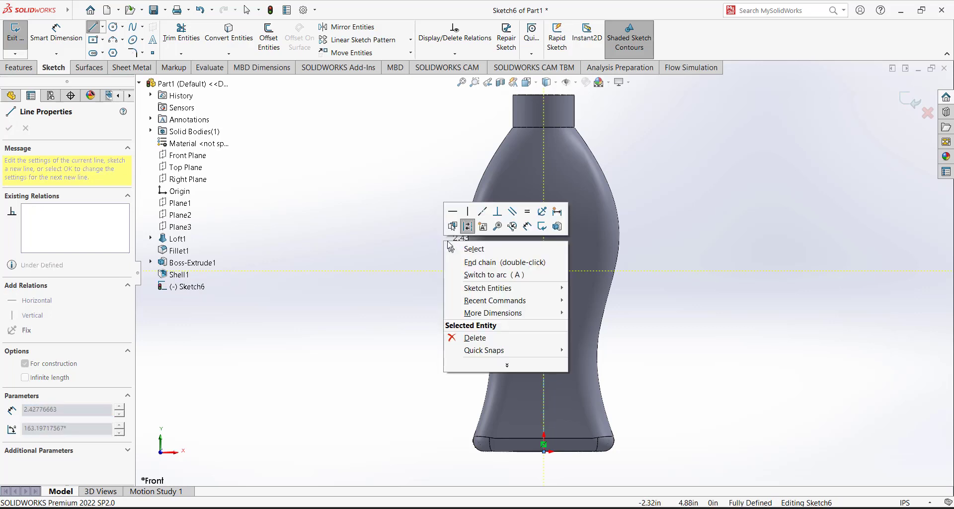
pyautogui.press('Escape')
pyautogui.press('Escape')
pyautogui.press('Escape')
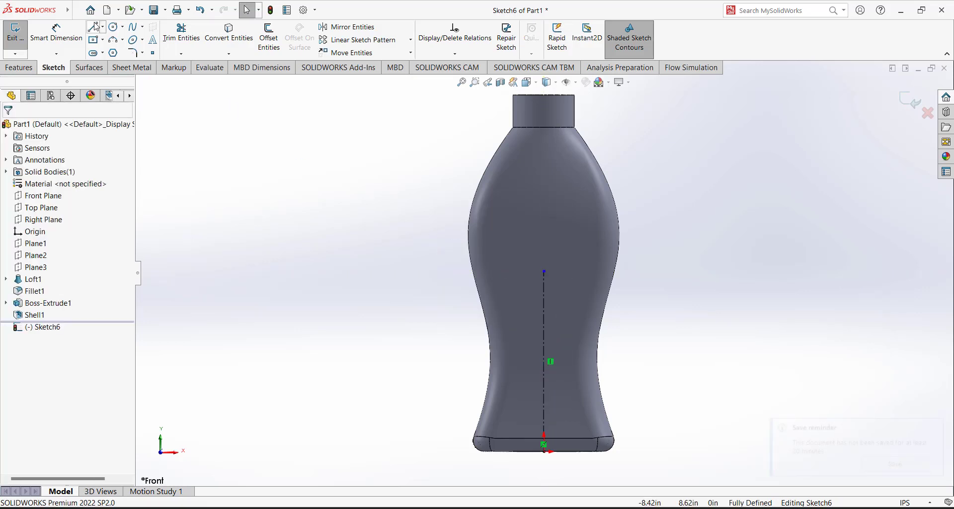
# Draw a horizontal midpoint line centred on the centerline's top end
pyautogui.click(102, 27)
pyautogui.click(114, 68)
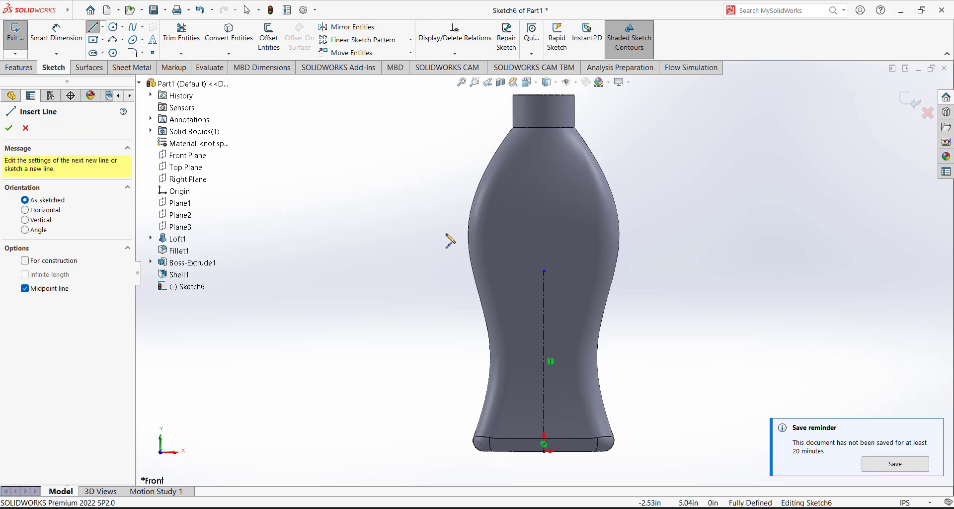
pyautogui.click(544, 272)
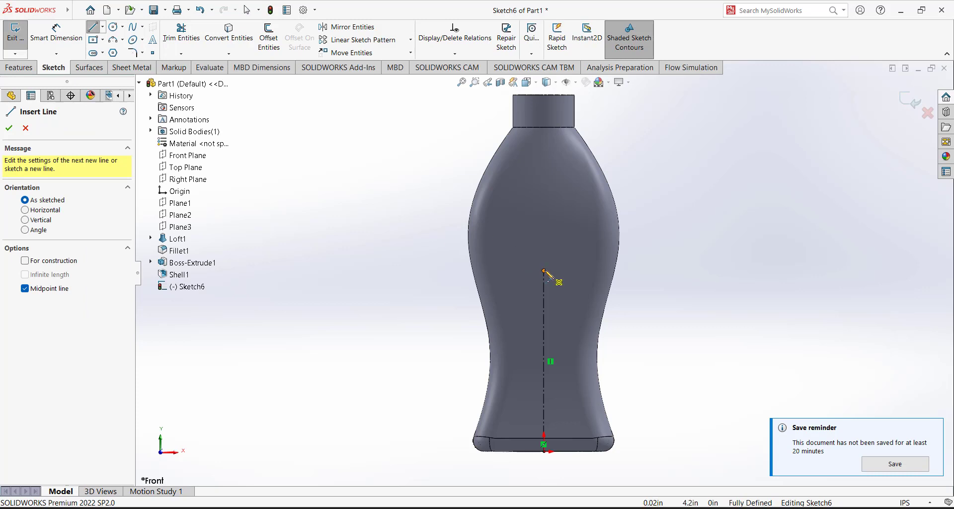
pyautogui.click(595, 270)
pyautogui.rightClick(583, 198)
pyautogui.click(607, 240)
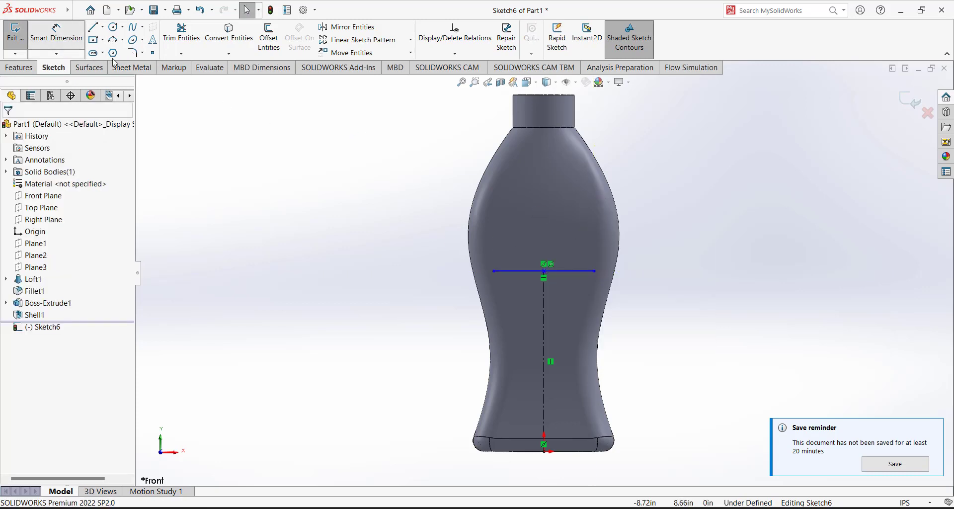
pyautogui.click(57, 34)
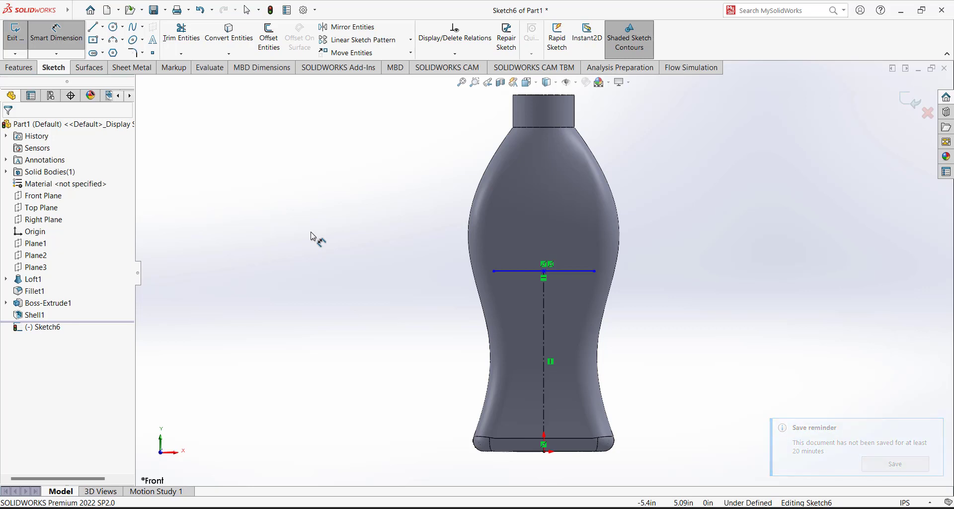
# Dimension the horizontal line 2.75 wide and the centerline 4.50 tall
pyautogui.click(521, 270)
pyautogui.click(526, 240)
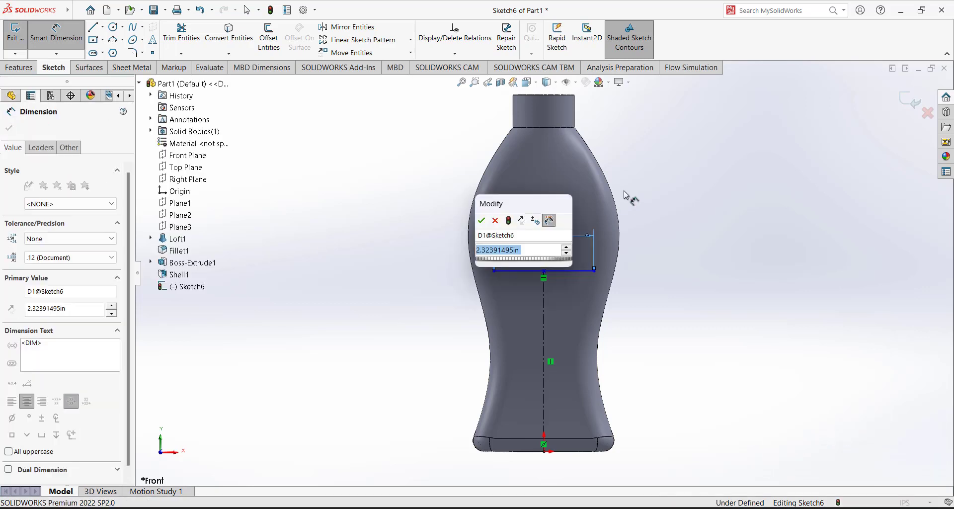
pyautogui.write('2.75')
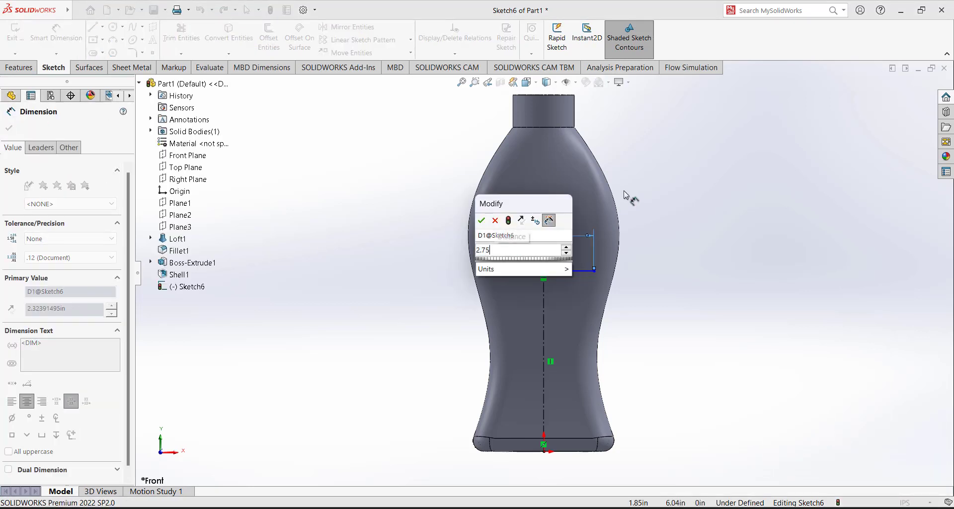
pyautogui.press('Return')
pyautogui.click(545, 296)
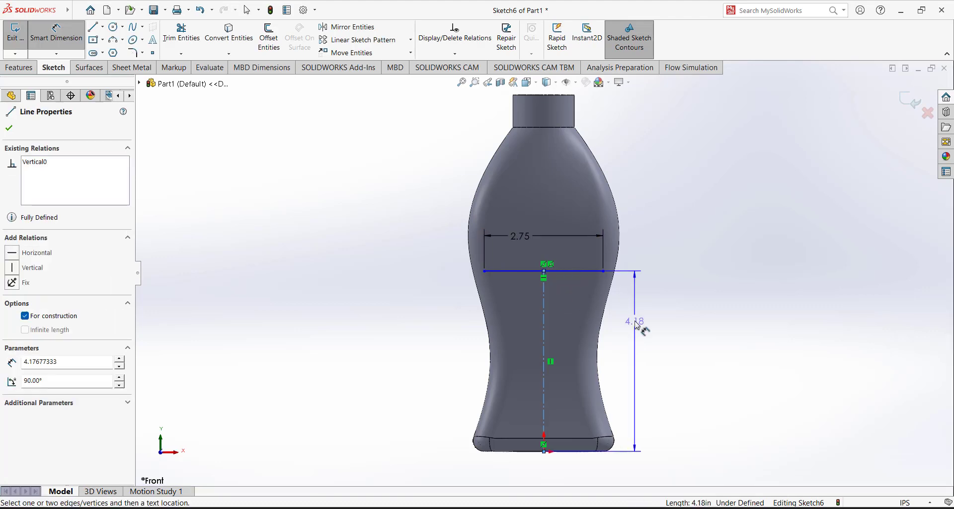
pyautogui.click(639, 328)
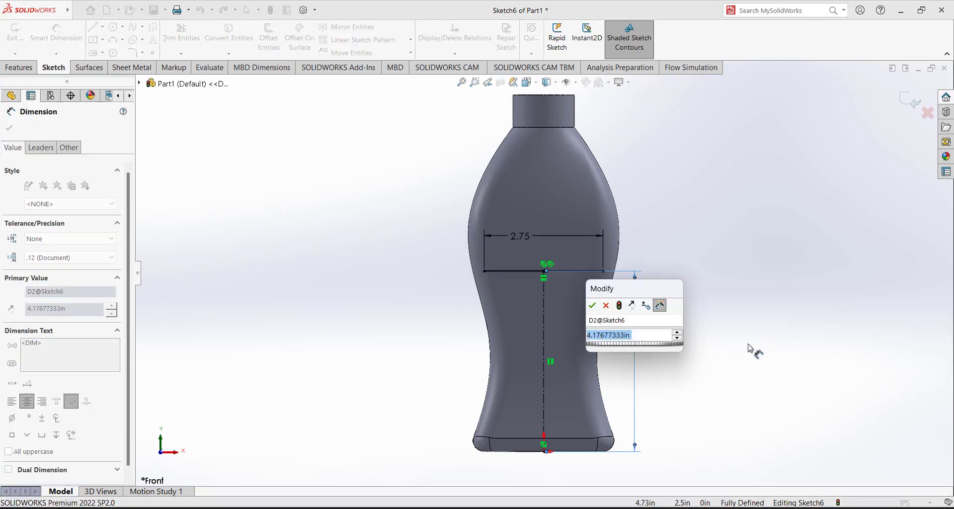
pyautogui.write('4.5')
pyautogui.press('Return')
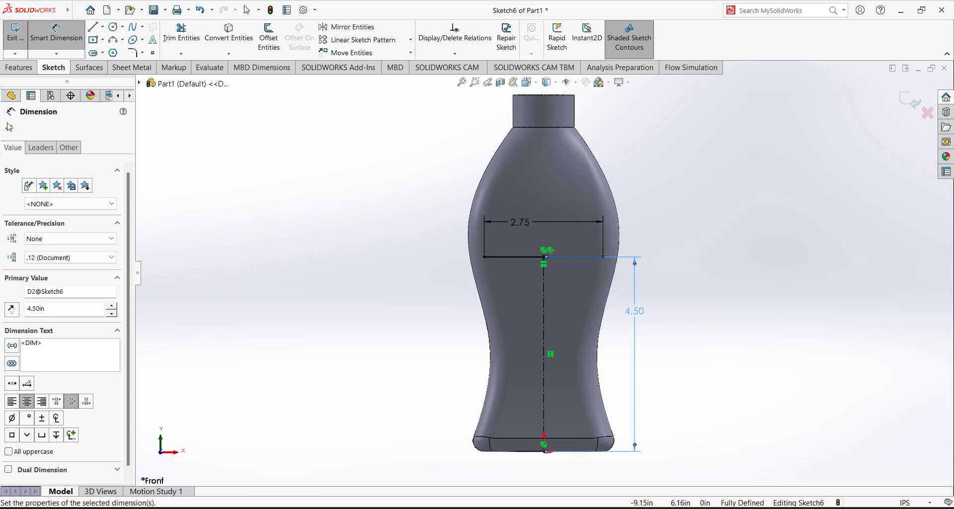
pyautogui.click(9, 126)
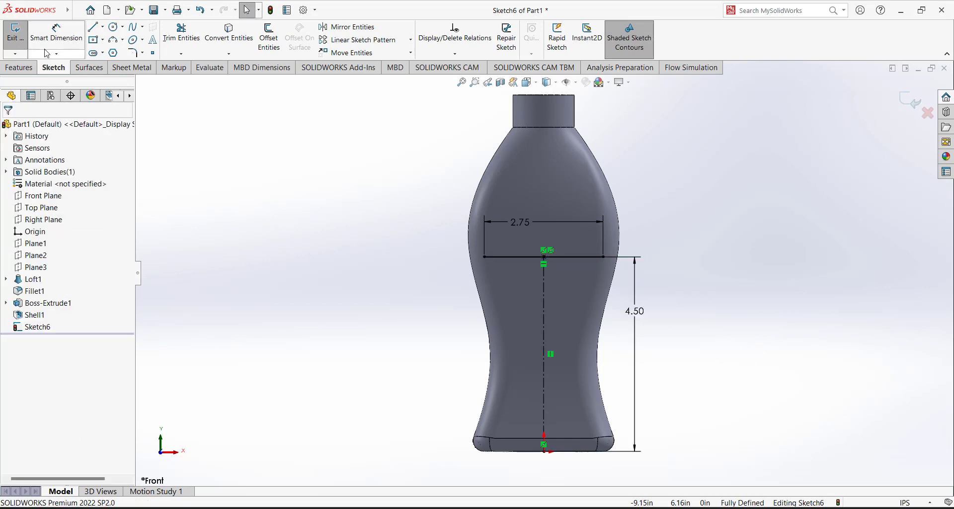
# Convert the horizontal line into construction geometry
pyautogui.click(506, 257)
pyautogui.click(560, 221)
pyautogui.click(379, 241)
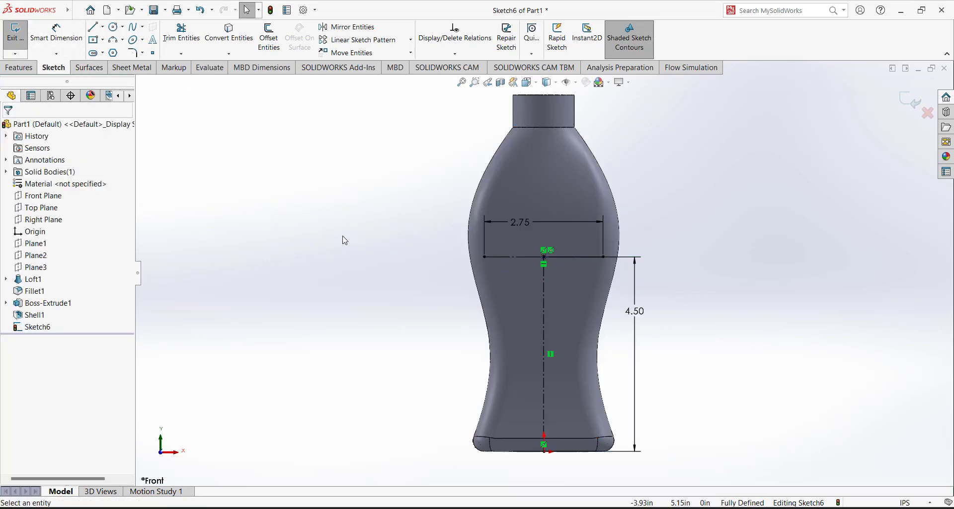
# Exit the sketch, reopen Sketch6 with Edit Sketch, and start the Text tool
pyautogui.click(15, 32)
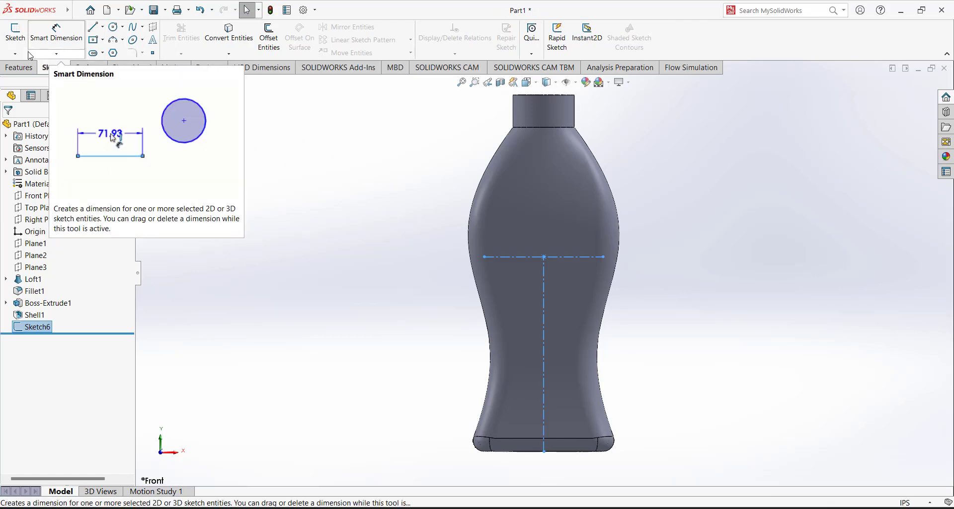
pyautogui.rightClick(31, 316)
pyautogui.click(30, 327)
pyautogui.rightClick(30, 327)
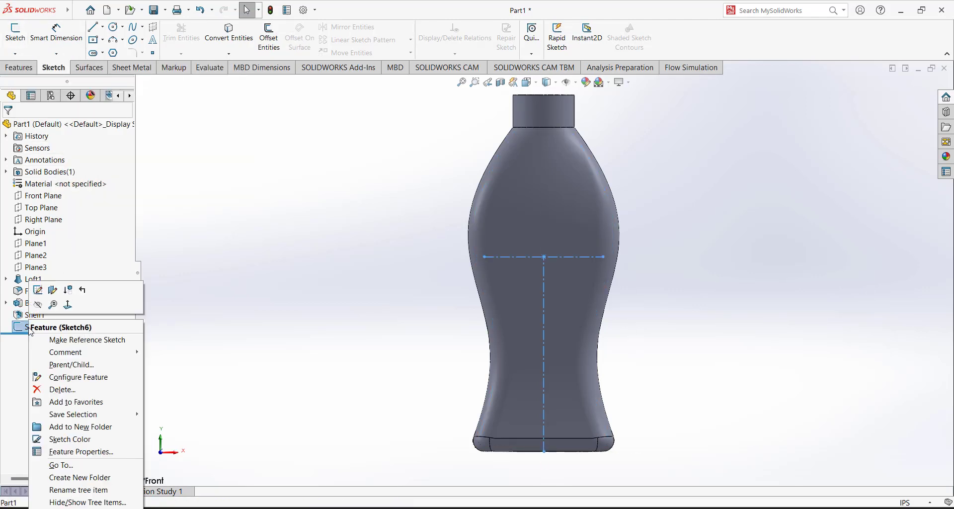
pyautogui.click(47, 289)
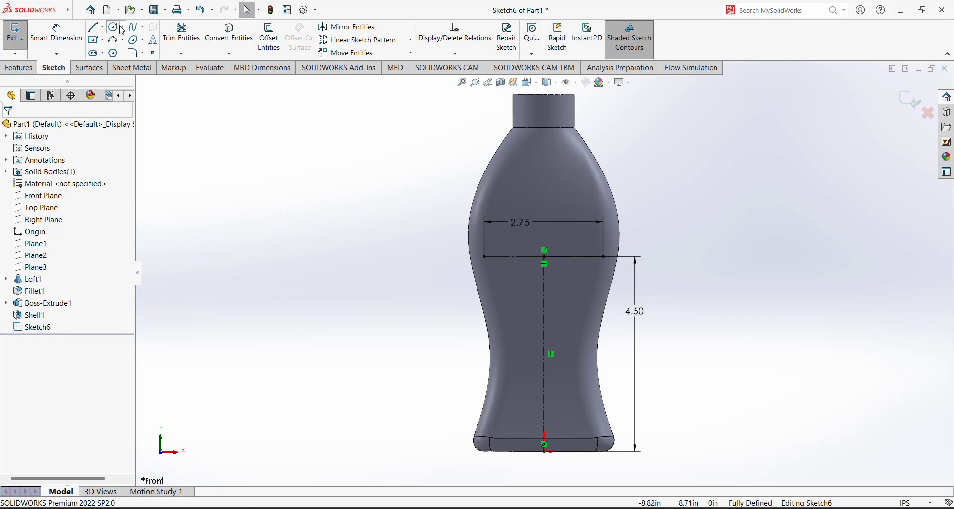
pyautogui.click(153, 40)
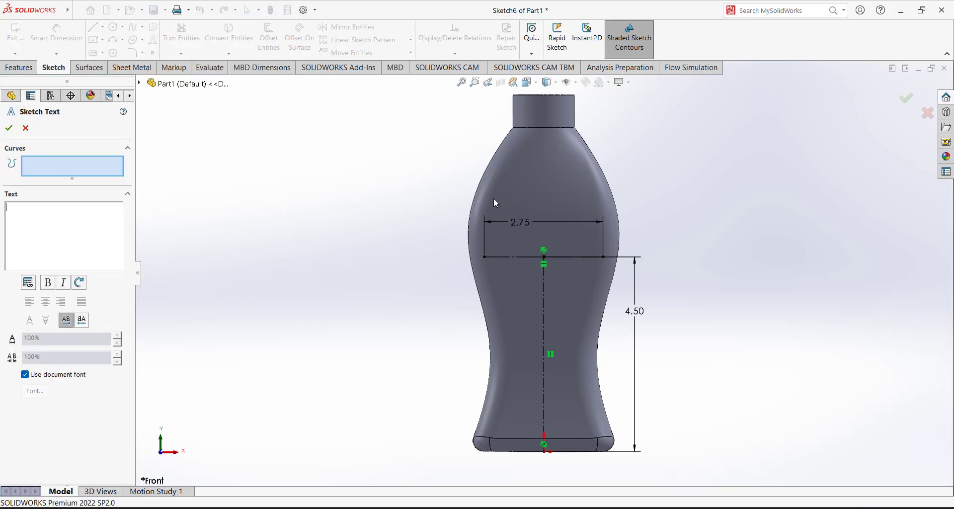
# Centre the sketch text 'shampoo' along Line3, drop the document font, and bring up Font choices
pyautogui.click(516, 257)
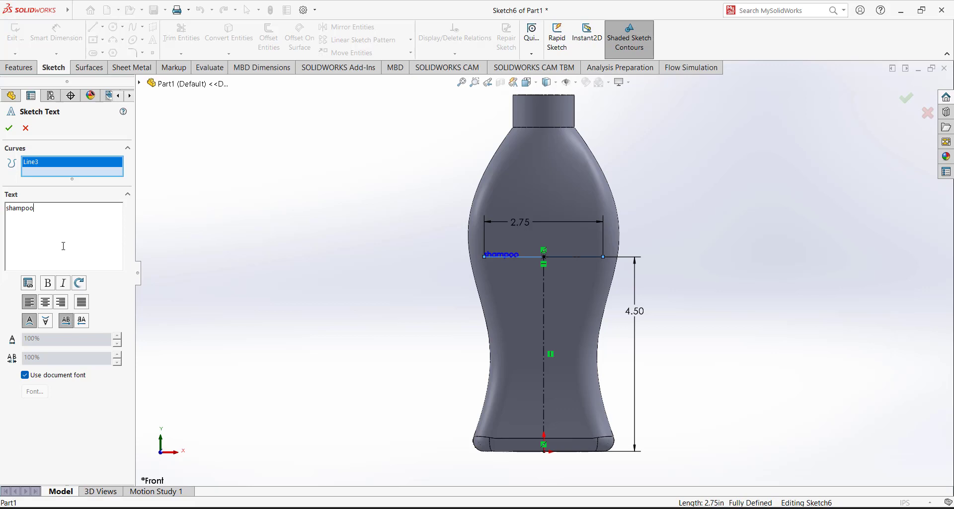
pyautogui.click(46, 302)
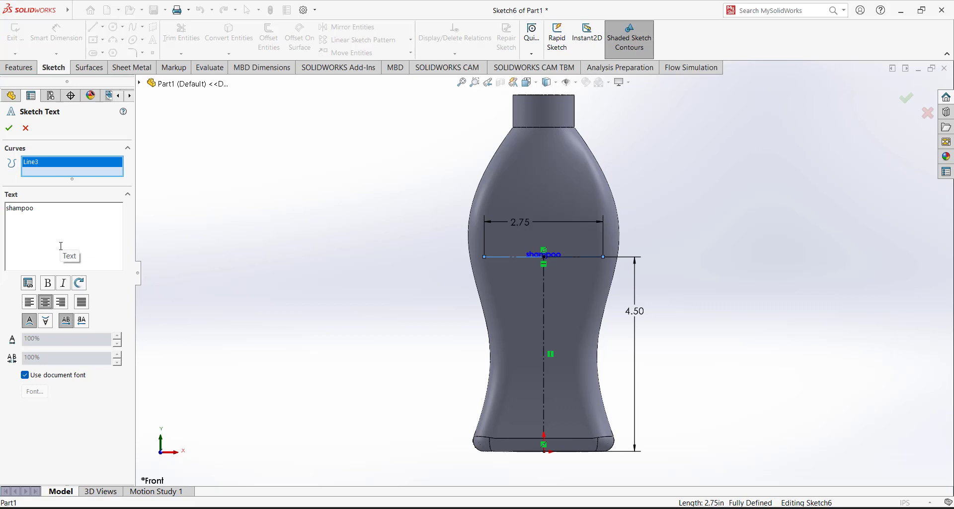
pyautogui.click(25, 375)
pyautogui.click(35, 391)
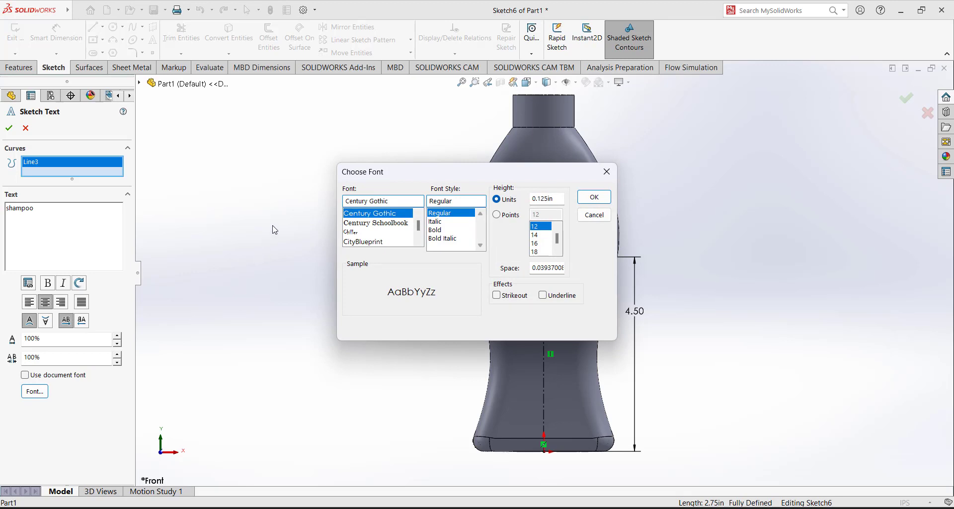
# Change the shampoo text font to Arial Rounded MT Bold at 0.4in height
pyautogui.moveTo(406, 201); pyautogui.dragTo(332, 198)
pyautogui.write('aria')
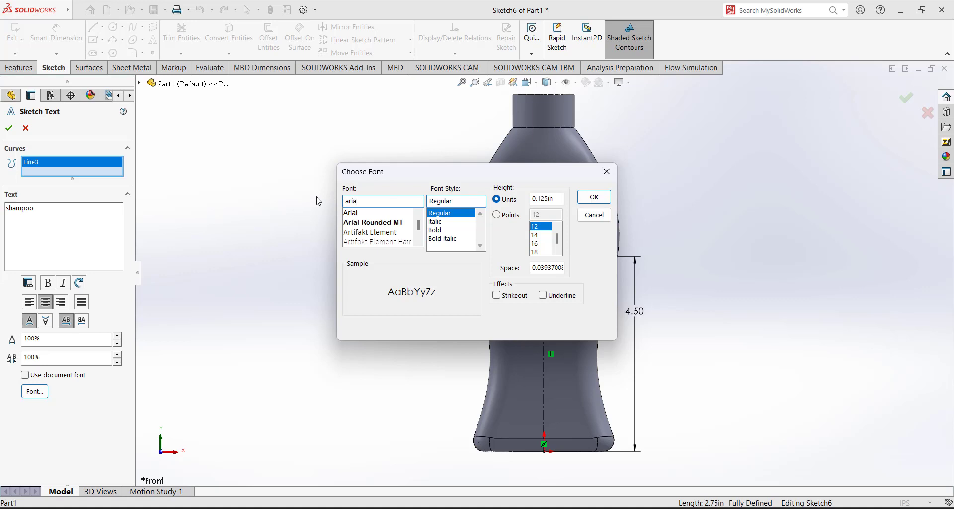
pyautogui.click(382, 224)
pyautogui.doubleClick(544, 199)
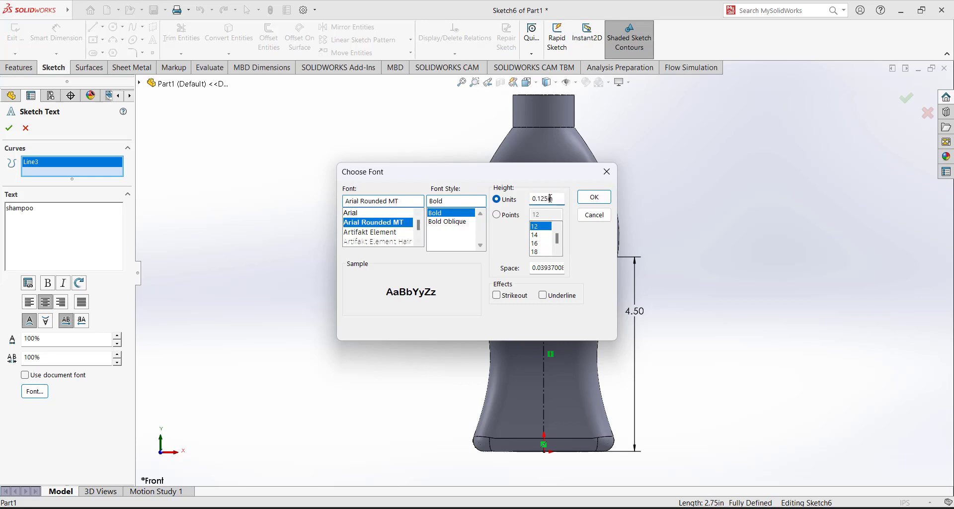
pyautogui.write('0.4')
pyautogui.click(602, 197)
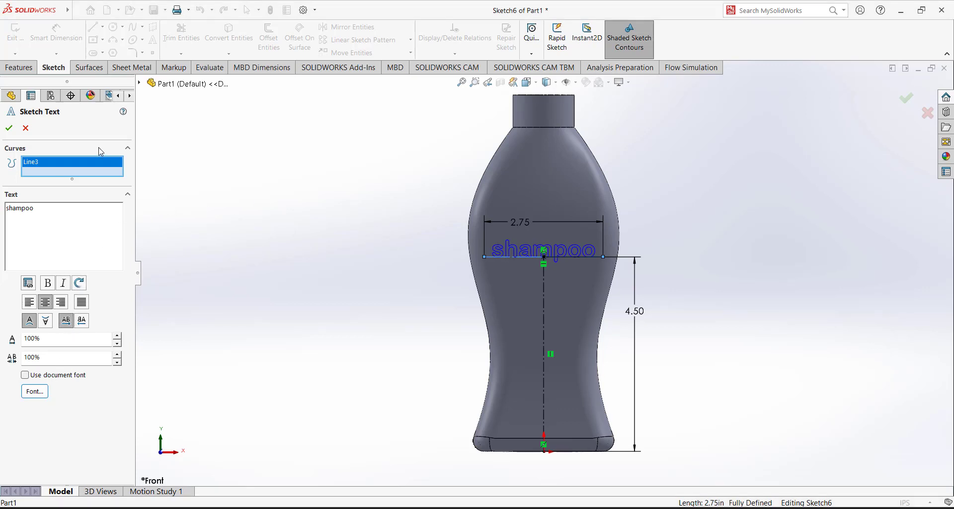
# Accept the shampoo sketch text, exit Sketch6, and leave Sketch6 selected
pyautogui.hotkey('ctrl', 'a')
pyautogui.scroll(-3, 579, 232)
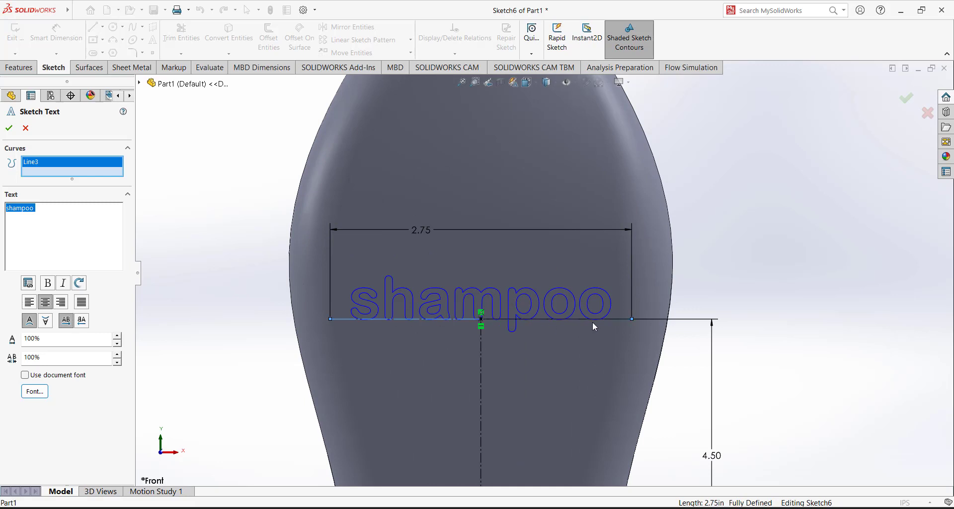
pyautogui.click(9, 128)
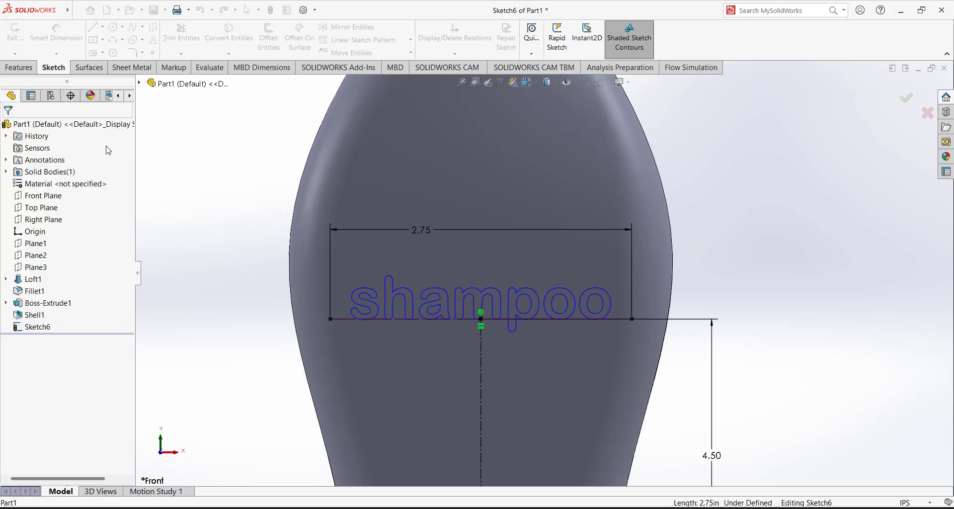
pyautogui.press('z')
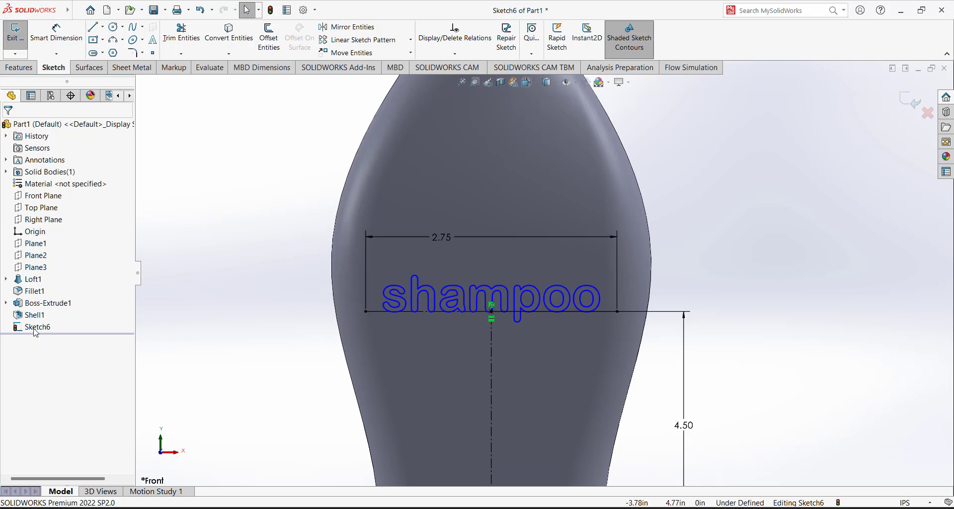
pyautogui.click(19, 39)
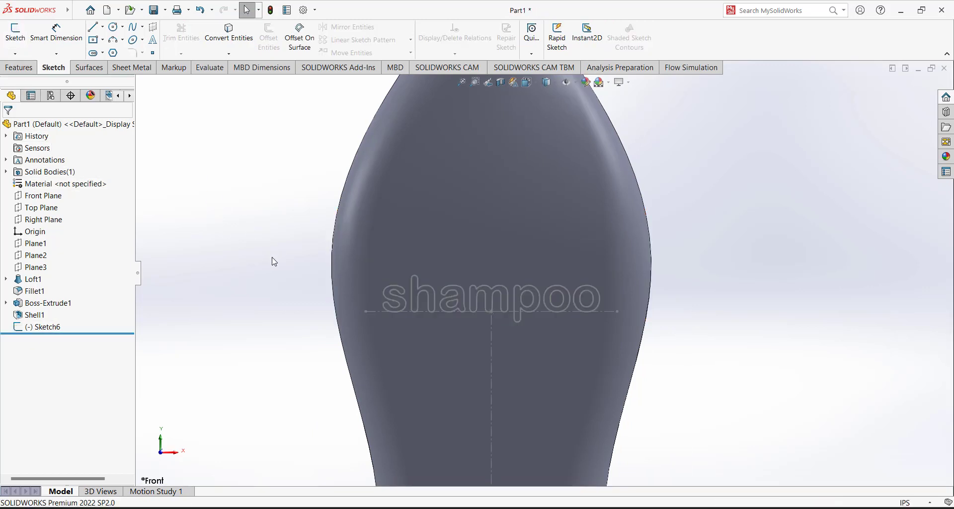
pyautogui.press('f')
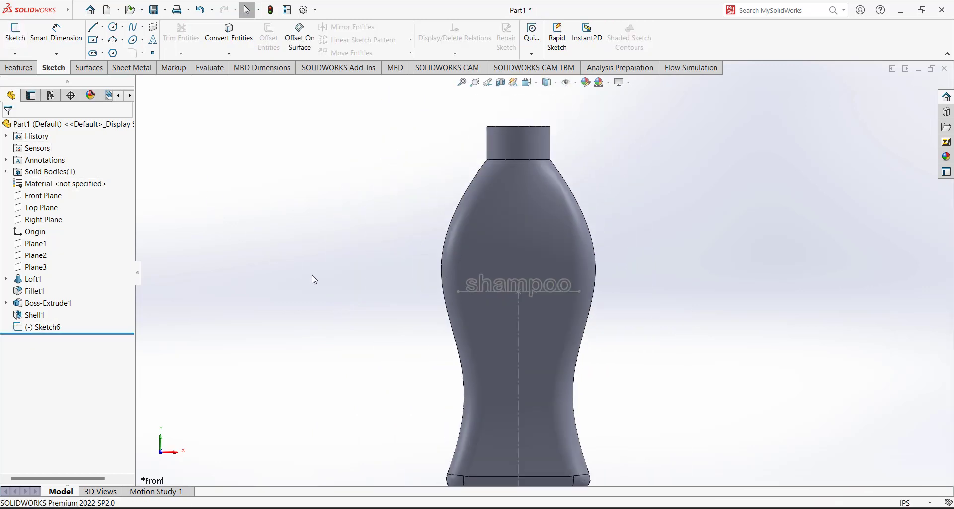
pyautogui.click(43, 326)
pyautogui.click(19, 67)
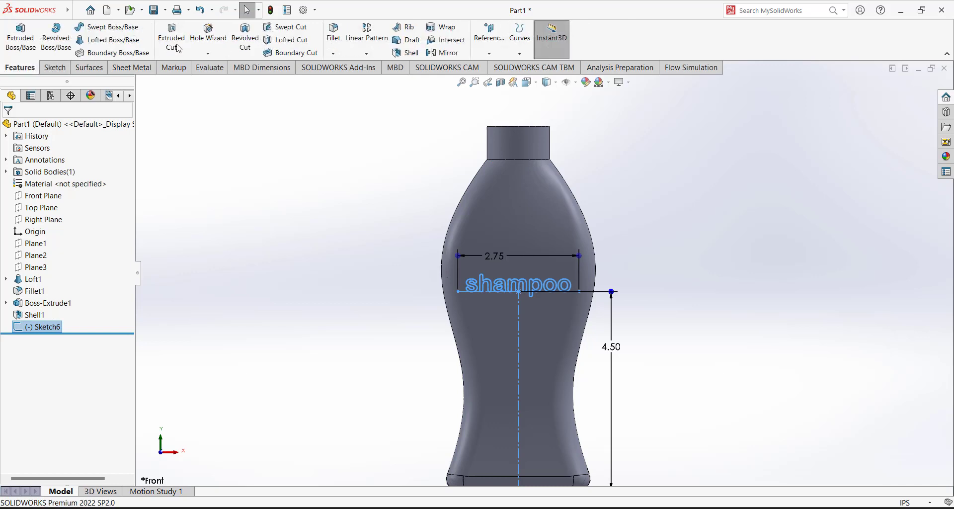
# Wrap Sketch6 onto the bottle's front face as a 0.01in spline-surface emboss
pyautogui.click(442, 28)
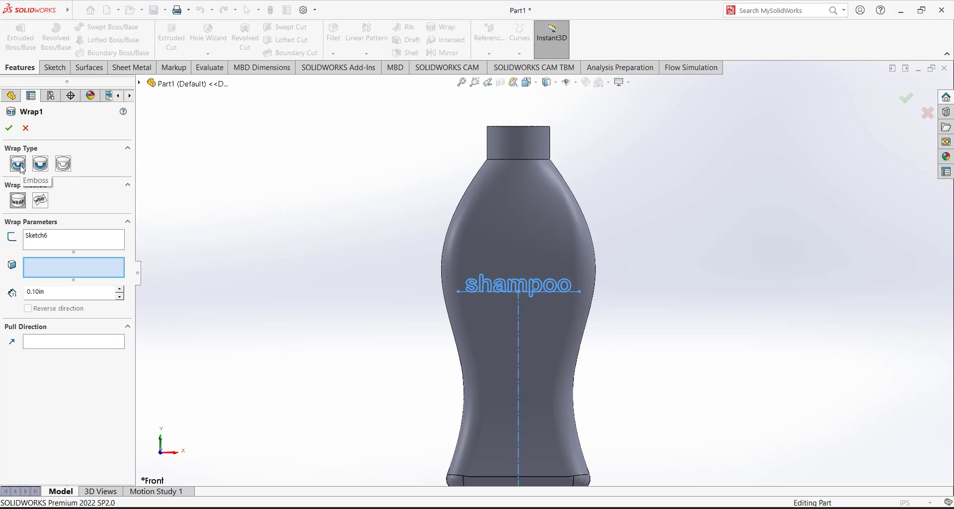
pyautogui.click(40, 201)
pyautogui.moveTo(388, 268); pyautogui.dragTo(496, 239, button='middle')
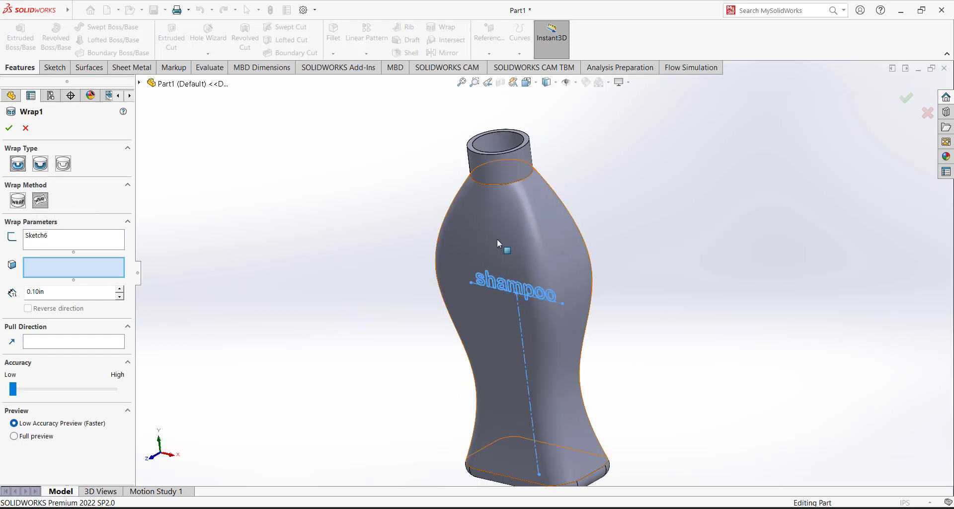
pyautogui.click(492, 227)
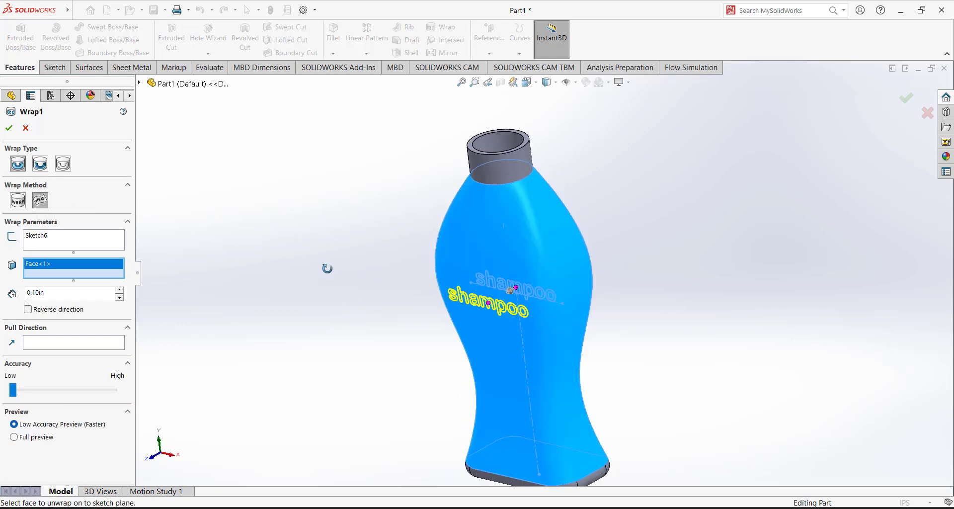
pyautogui.moveTo(327, 268); pyautogui.dragTo(373, 313, button='middle')
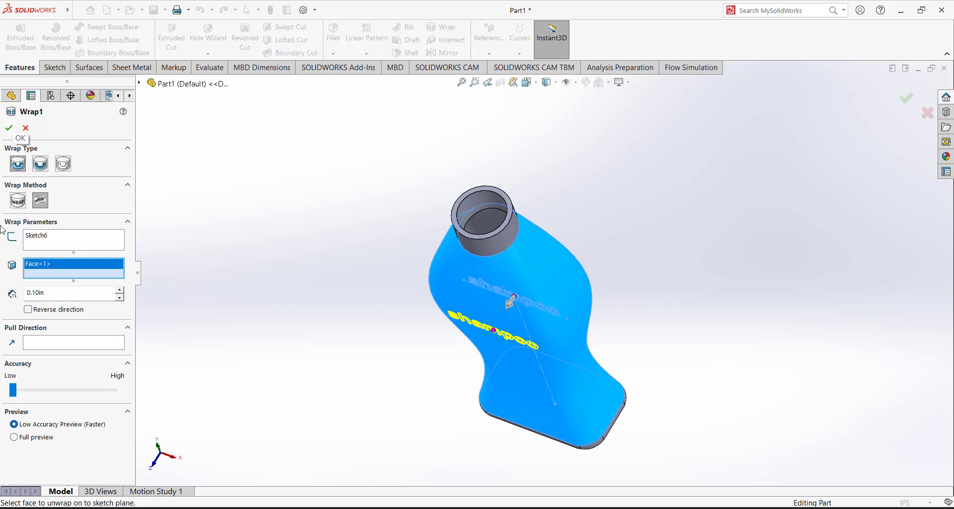
pyautogui.doubleClick(53, 292)
pyautogui.write('0.01')
pyautogui.press('Return')
pyautogui.click(10, 129)
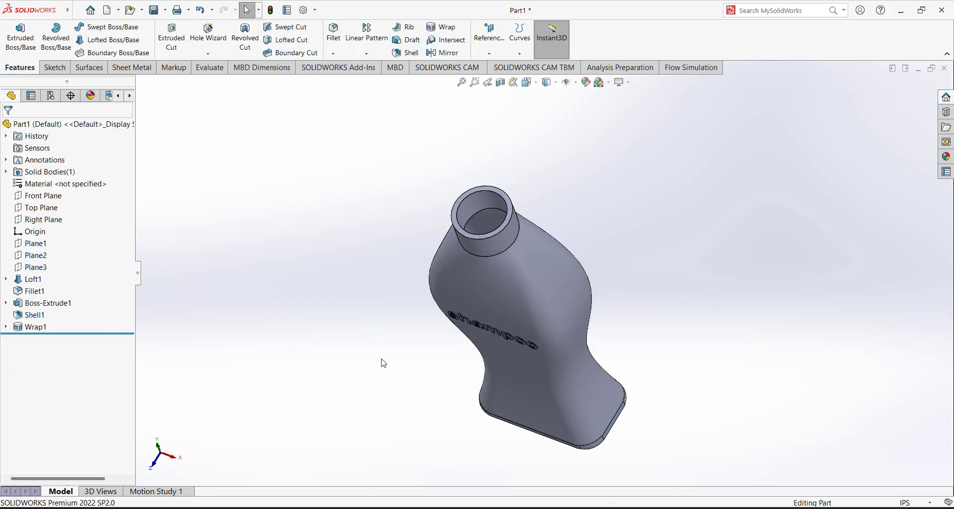
pyautogui.hotkey('ctrl', '1')
pyautogui.moveTo(400, 183); pyautogui.dragTo(528, 291, button='middle')
pyautogui.scroll(-5, 527, 291)
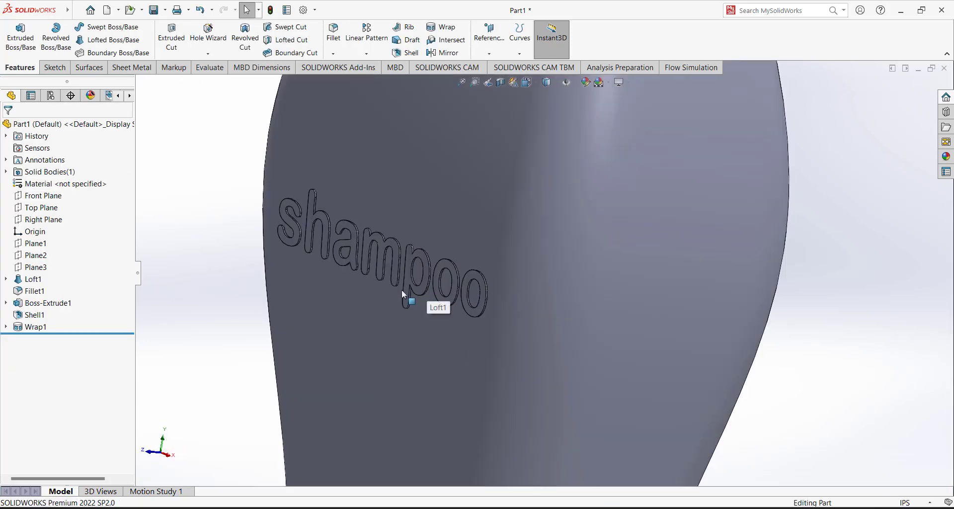
pyautogui.scroll(5, 378, 233)
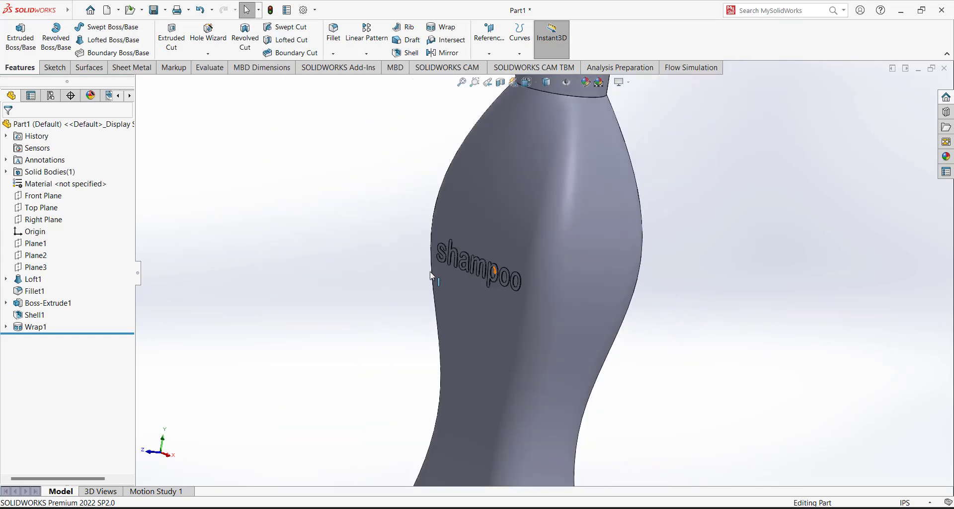
pyautogui.moveTo(368, 222); pyautogui.dragTo(389, 206, button='middle')
pyautogui.scroll(4, 368, 282)
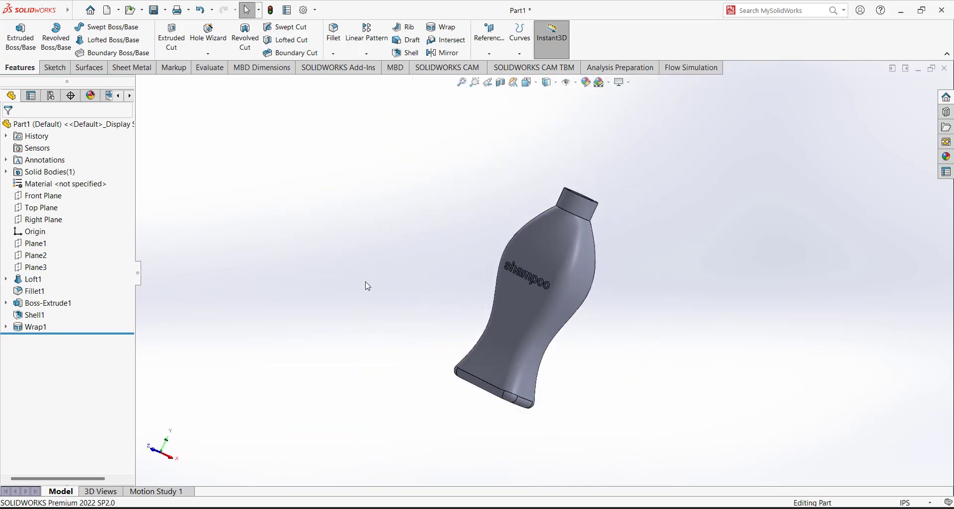
pyautogui.click(526, 83)
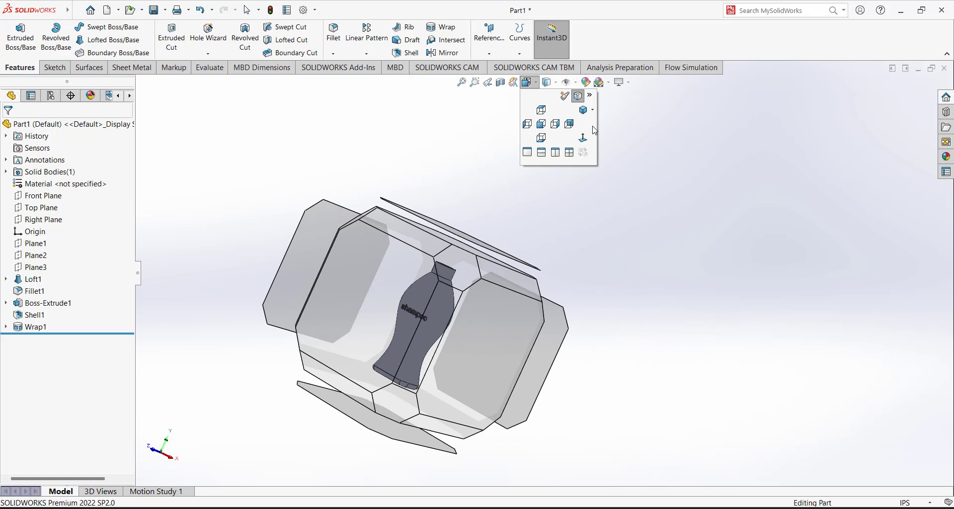
pyautogui.click(536, 134)
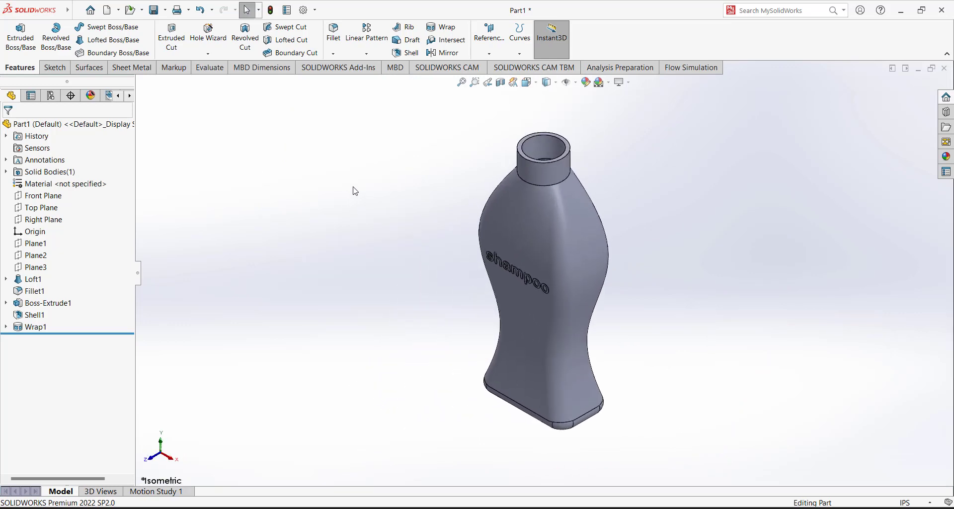